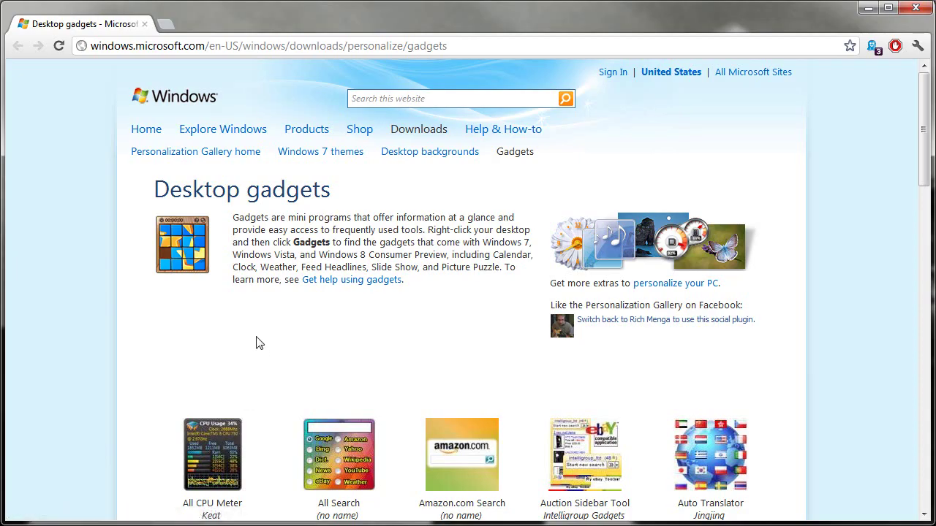
Scroll the Desktop gadgets page and highlight the Live Gallery paragraph about still getting gadgets.
{"action": "scroll", "coordinate": [134, 405], "scroll_direction": "down", "scroll_amount": 5}
{"action": "scroll", "coordinate": [133, 404], "scroll_direction": "down", "scroll_amount": 9}
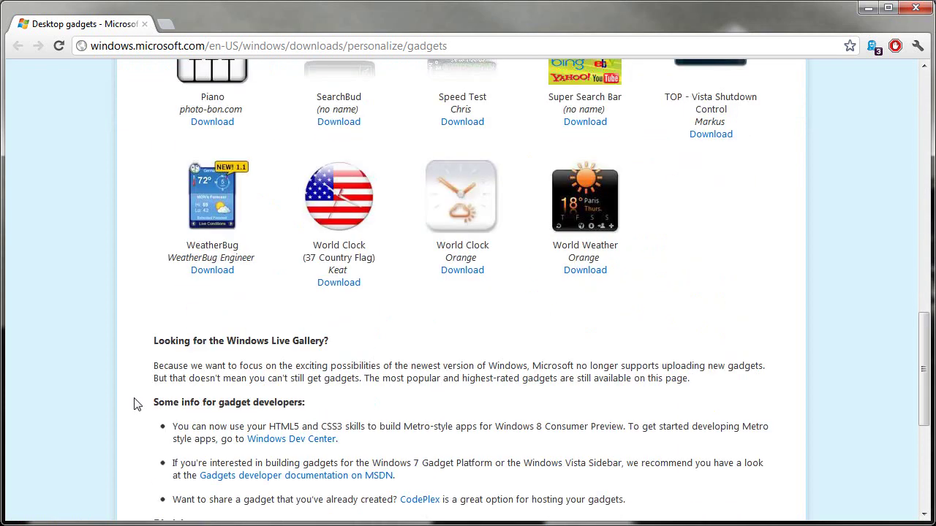
{"action": "scroll", "coordinate": [187, 324], "scroll_direction": "up", "scroll_amount": 2}
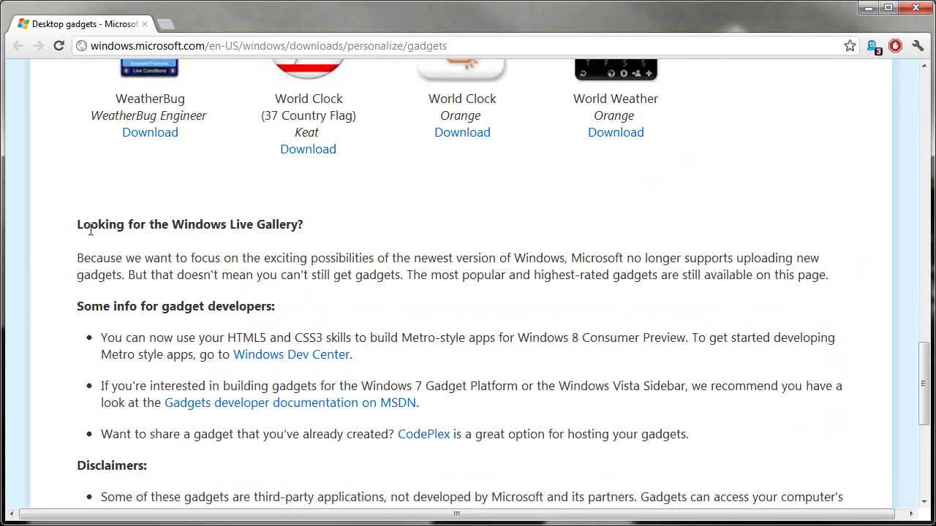
{"action": "left_click_drag", "start_coordinate": [83, 258], "coordinate": [554, 262]}
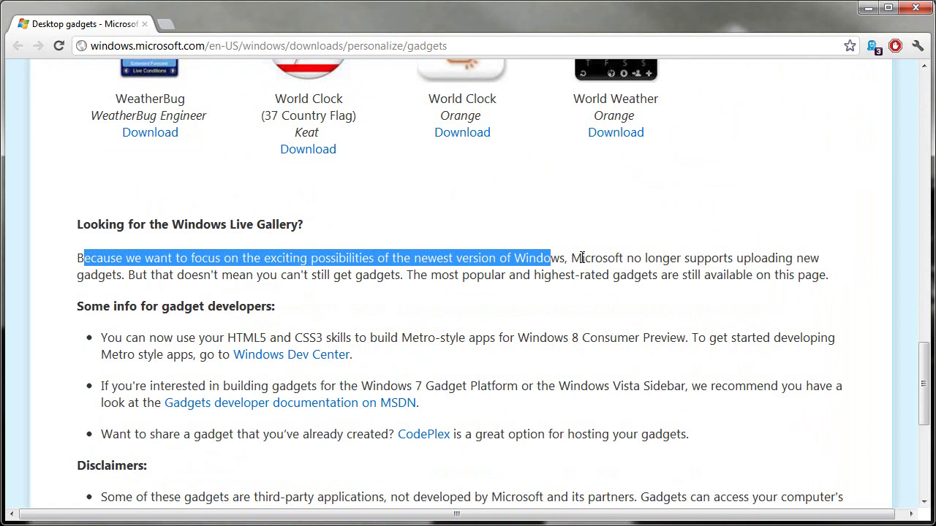
{"action": "left_click_drag", "start_coordinate": [572, 258], "coordinate": [795, 260]}
{"action": "left_click_drag", "start_coordinate": [98, 275], "coordinate": [691, 260]}
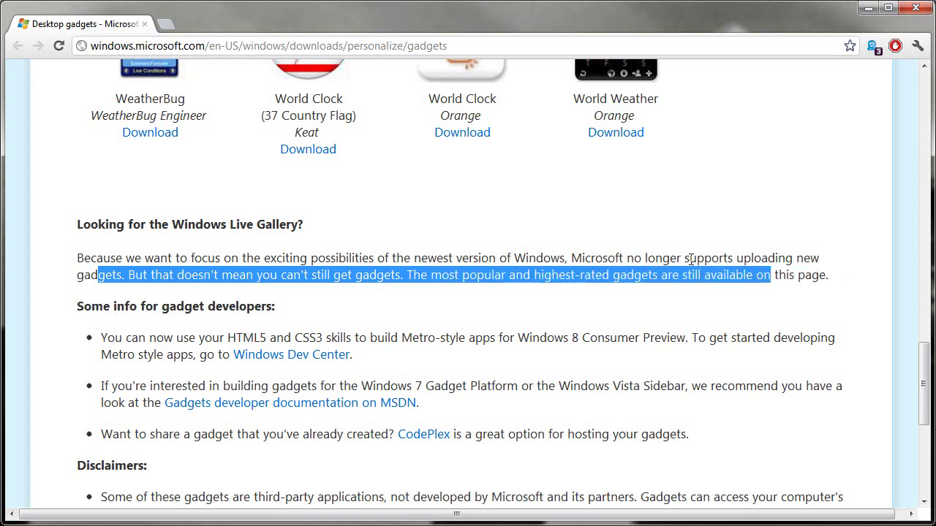
Reset the page zoom, clear the highlight and scroll back to the gadget tiles.
{"action": "key", "text": "ctrl+minus"}
{"action": "key", "text": "ctrl+minus"}
{"action": "scroll", "coordinate": [691, 263], "scroll_direction": "up", "scroll_amount": 4}
{"action": "left_click", "coordinate": [68, 296]}
{"action": "scroll", "coordinate": [102, 337], "scroll_direction": "up", "scroll_amount": 10}
{"action": "scroll", "coordinate": [103, 337], "scroll_direction": "down", "scroll_amount": 3}
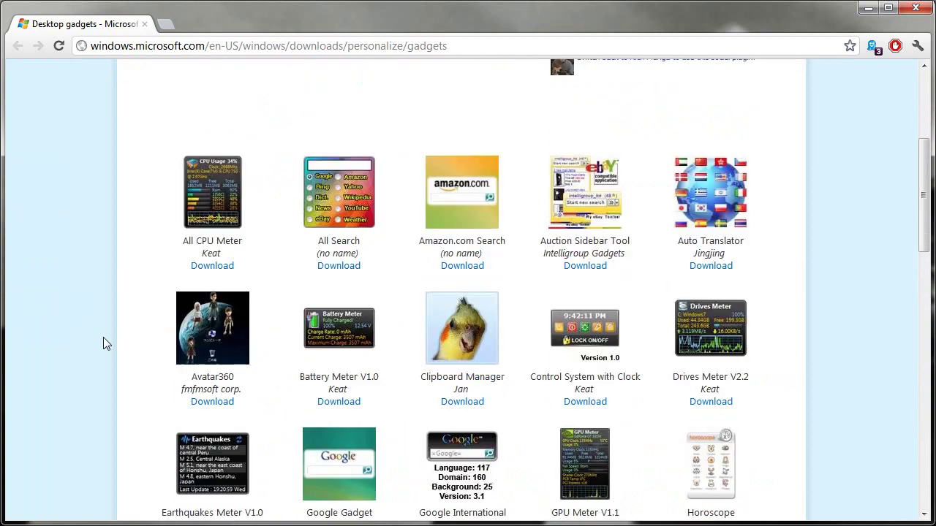
Minimize Chrome to reveal the Gadgets gallery, check the MSN Weather 2.0 entry, then select Weather.
{"action": "left_click", "coordinate": [868, 7]}
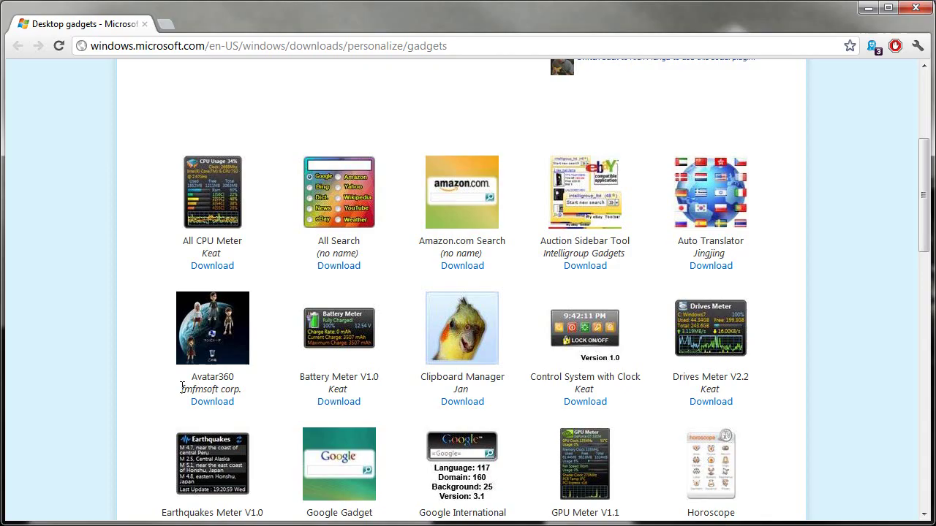
{"action": "scroll", "coordinate": [147, 358], "scroll_direction": "down", "scroll_amount": 5}
{"action": "left_click_drag", "start_coordinate": [306, 282], "coordinate": [379, 282]}
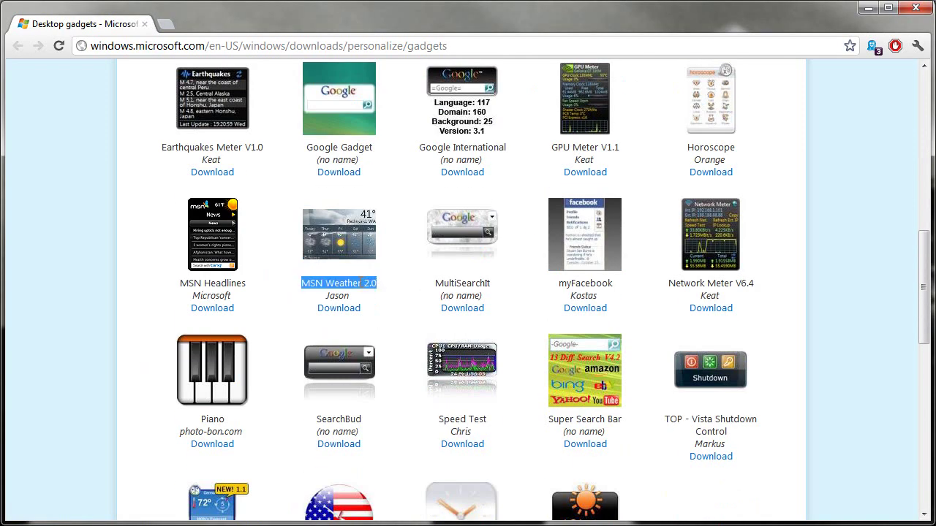
{"action": "left_click", "coordinate": [505, 247]}
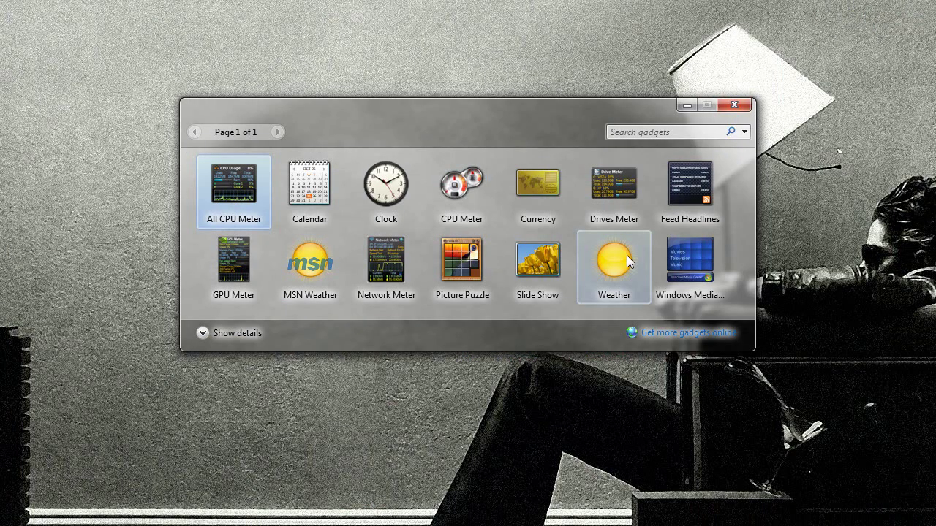
{"action": "left_click", "coordinate": [627, 255]}
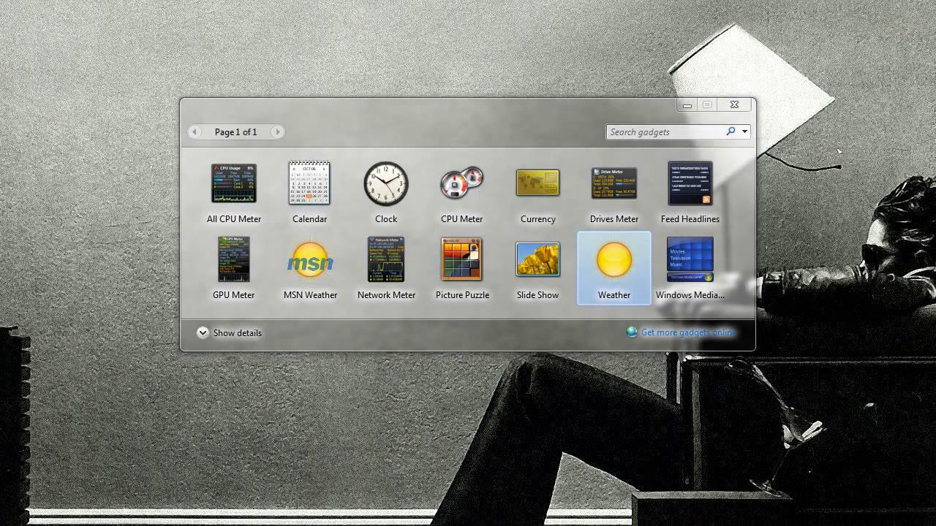
Add the Weather and MSN Weather gadgets to the desktop.
{"action": "left_click_drag", "start_coordinate": [833, 20], "coordinate": [509, 102]}
{"action": "left_click", "coordinate": [297, 280]}
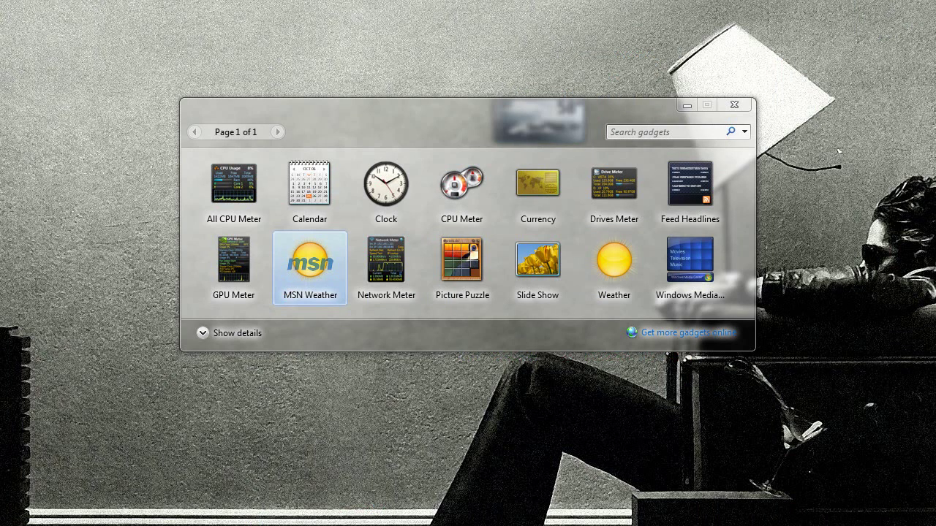
{"action": "double_click", "coordinate": [297, 280]}
{"action": "left_click_drag", "start_coordinate": [826, 11], "coordinate": [325, 108]}
Close the gallery, enlarge the New York weather gadget and move it beside Tampa's.
{"action": "left_click", "coordinate": [734, 104]}
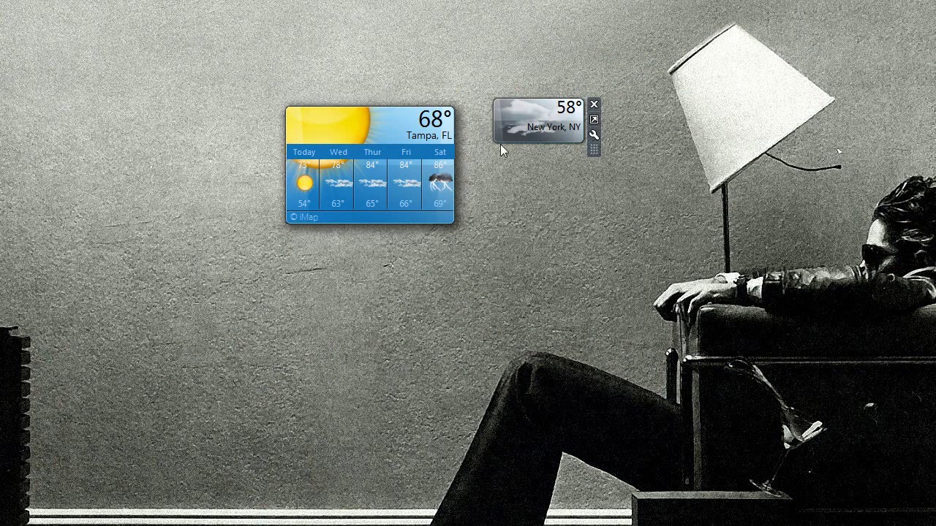
{"action": "left_click", "coordinate": [594, 119]}
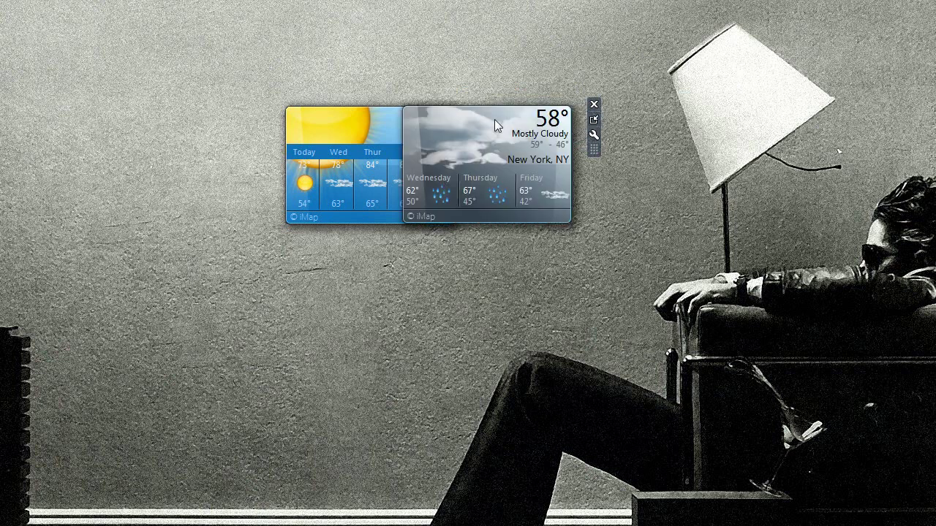
{"action": "left_click_drag", "start_coordinate": [489, 115], "coordinate": [558, 117]}
Set the New York weather gadget's location to 'Tampa, FL' in its Options.
{"action": "right_click", "coordinate": [568, 125]}
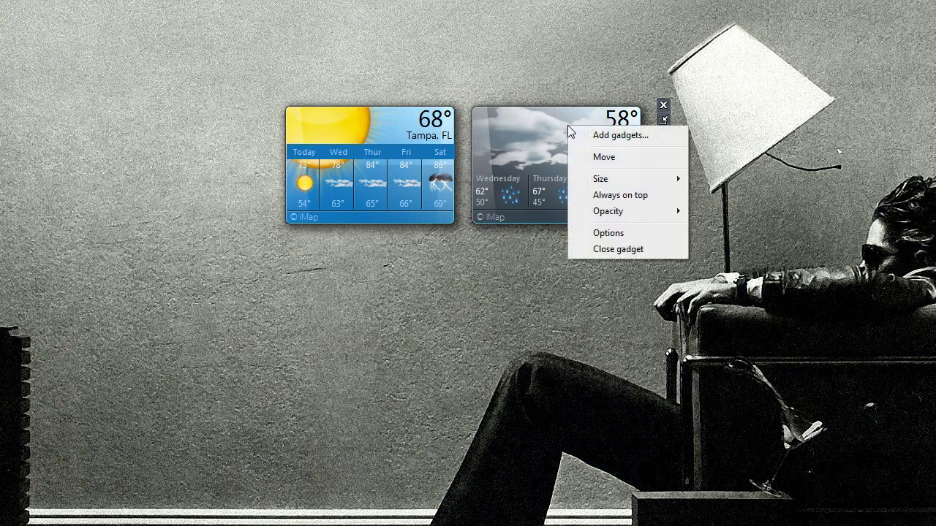
{"action": "left_click", "coordinate": [602, 232]}
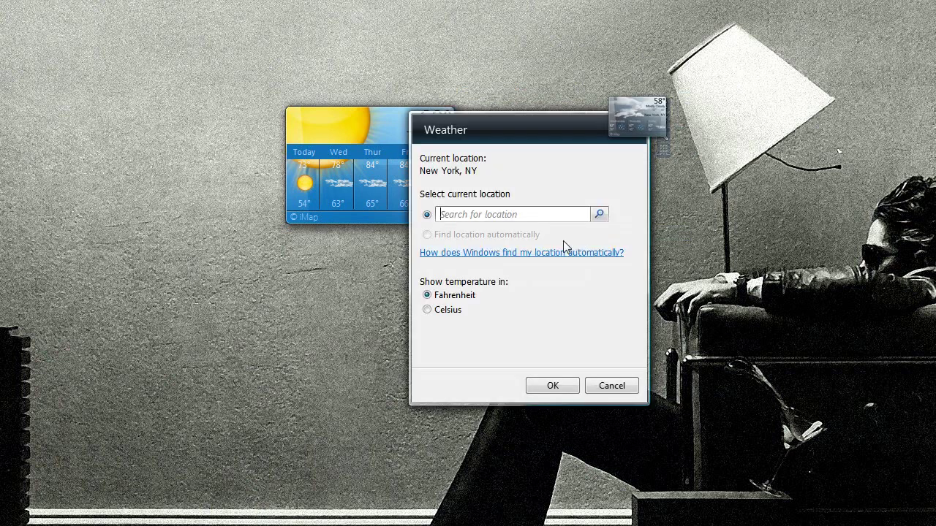
{"action": "left_click", "coordinate": [473, 217]}
{"action": "type", "text": "Tampa, FL"}
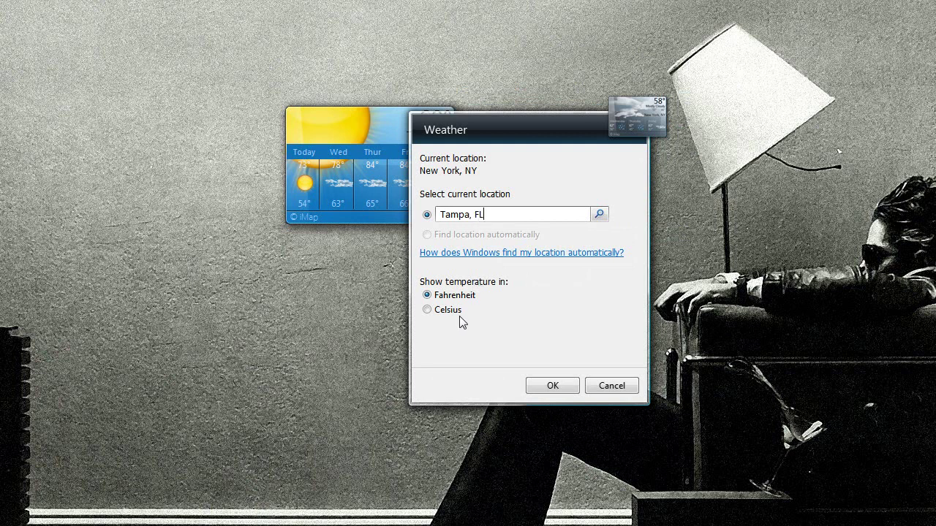
{"action": "left_click", "coordinate": [599, 214]}
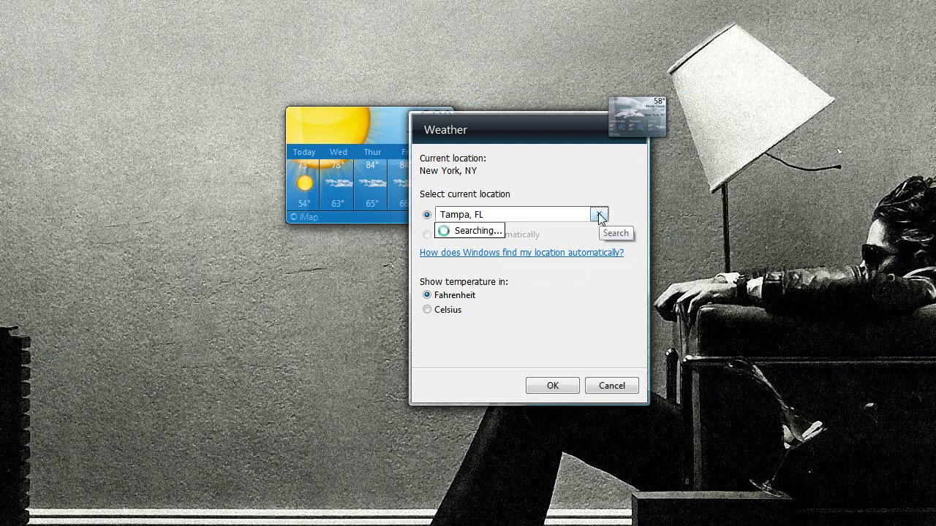
{"action": "left_click", "coordinate": [530, 389]}
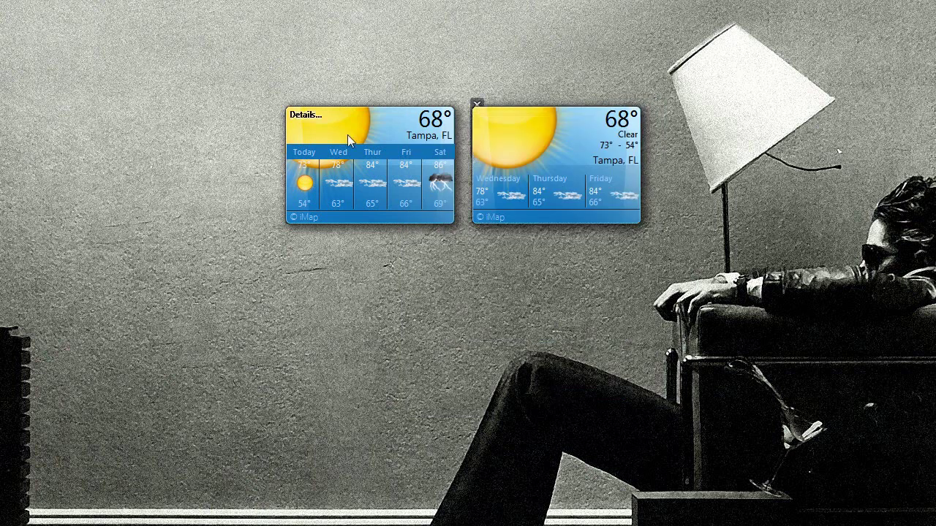
{"action": "mouse_move", "coordinate": [556, 146]}
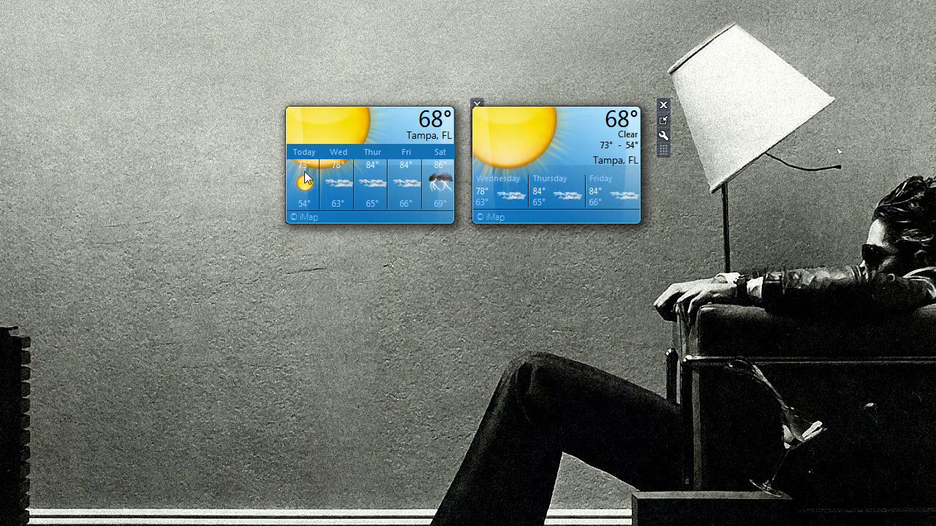
{"action": "mouse_move", "coordinate": [521, 137]}
{"action": "mouse_move", "coordinate": [350, 118]}
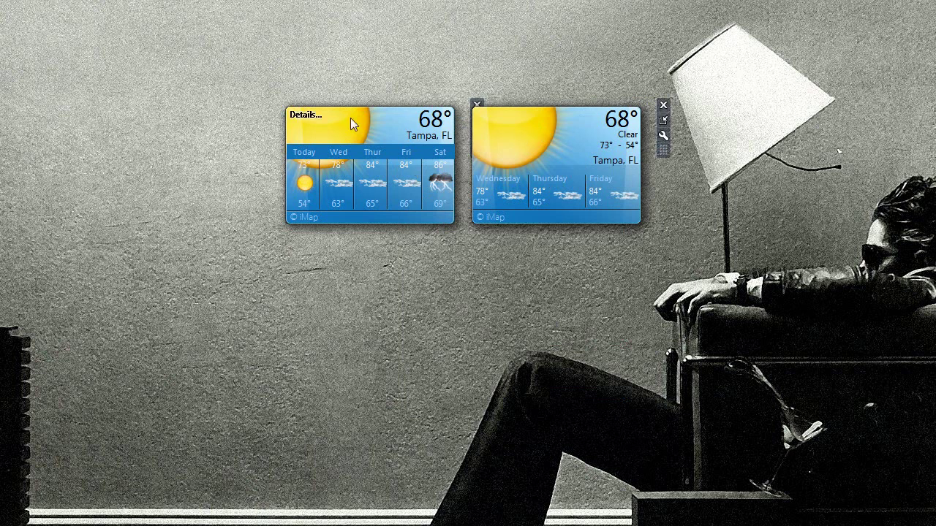
{"action": "left_click", "coordinate": [301, 116]}
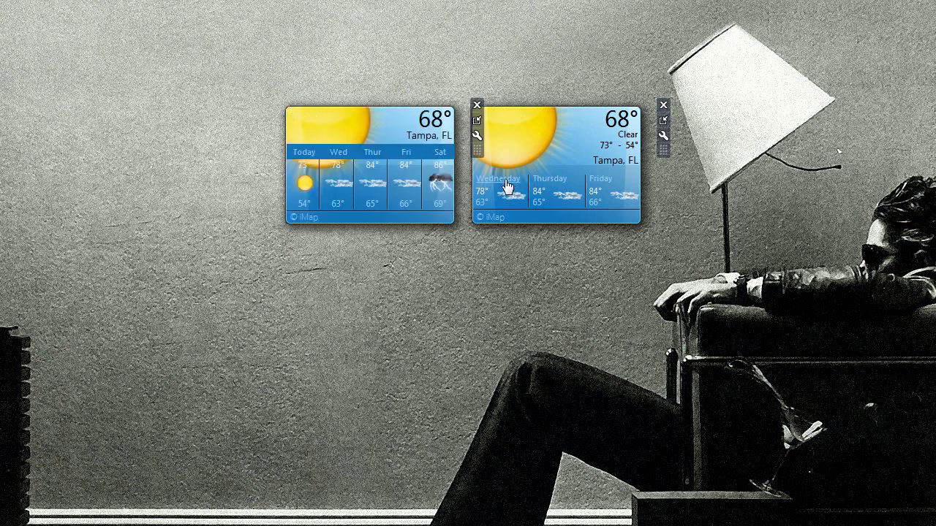
{"action": "left_click", "coordinate": [488, 179]}
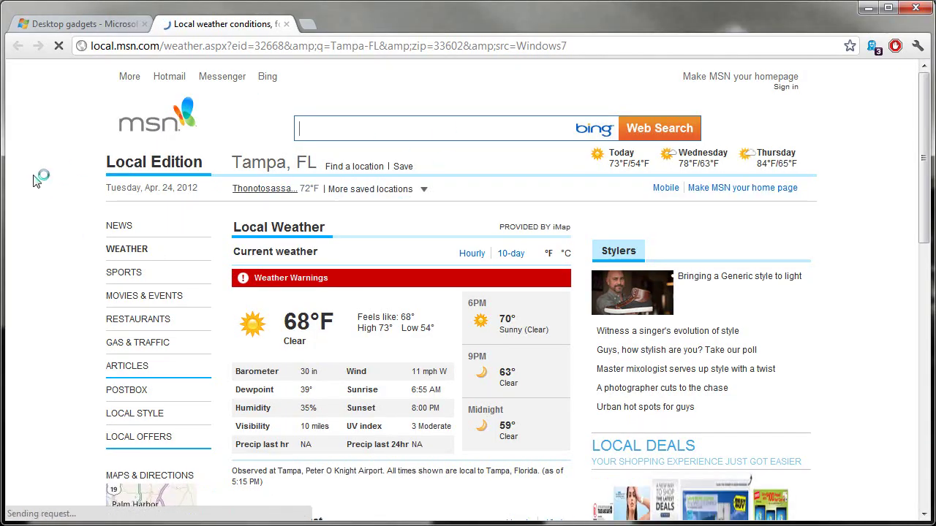
{"action": "left_click", "coordinate": [286, 25]}
{"action": "left_click", "coordinate": [868, 7]}
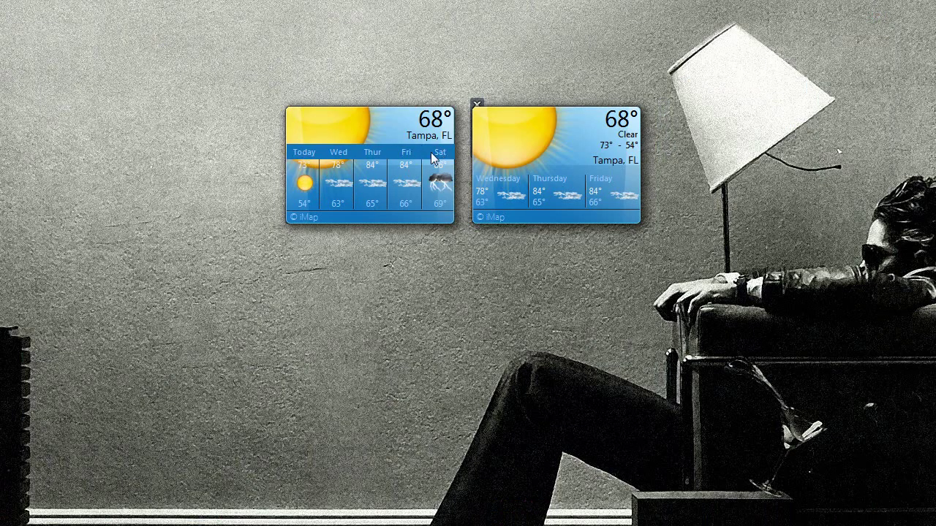
{"action": "left_click", "coordinate": [423, 179]}
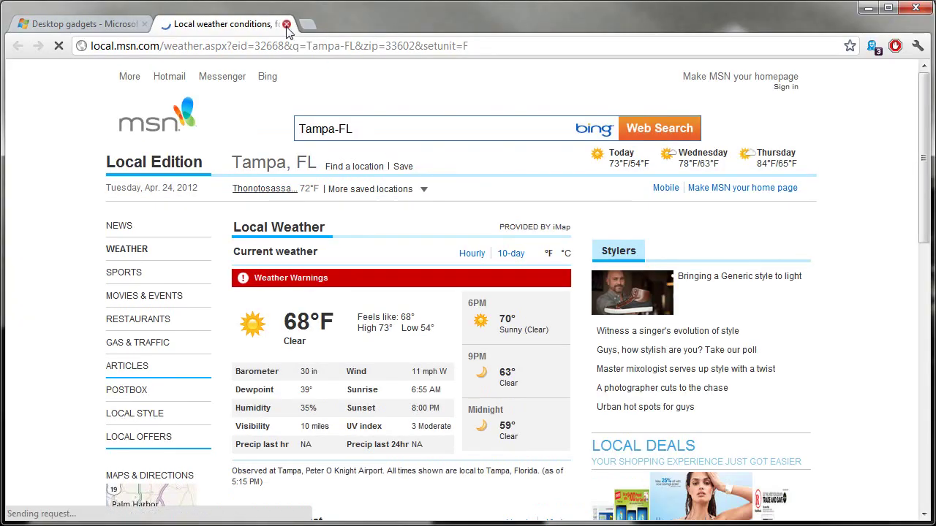
{"action": "left_click", "coordinate": [286, 24]}
{"action": "left_click", "coordinate": [915, 7]}
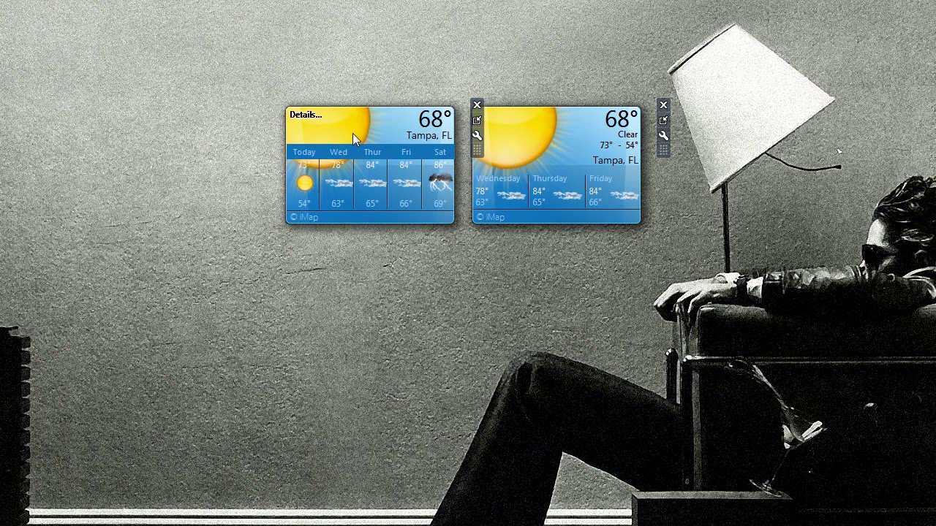
Open the right Tampa gadget's options, cancel them, and close that duplicate gadget.
{"action": "right_click", "coordinate": [550, 131]}
{"action": "left_click", "coordinate": [559, 238]}
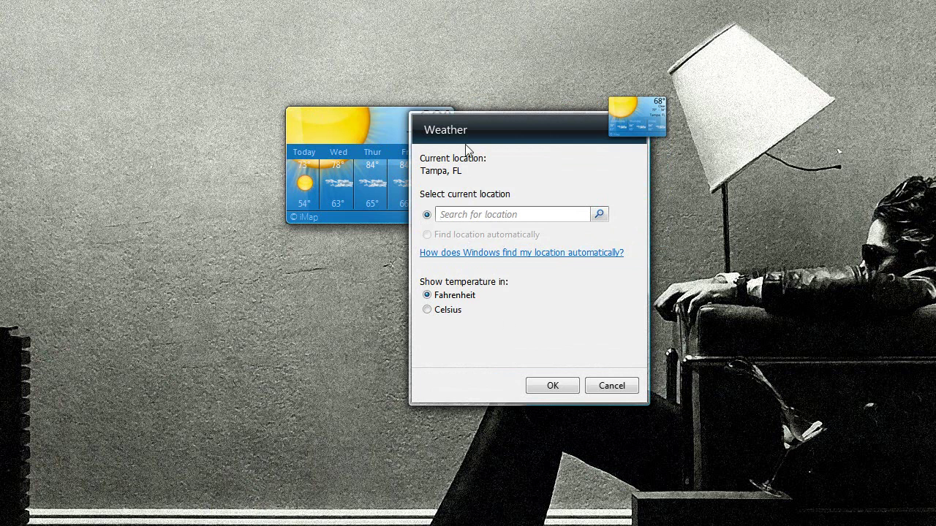
{"action": "left_click", "coordinate": [605, 385]}
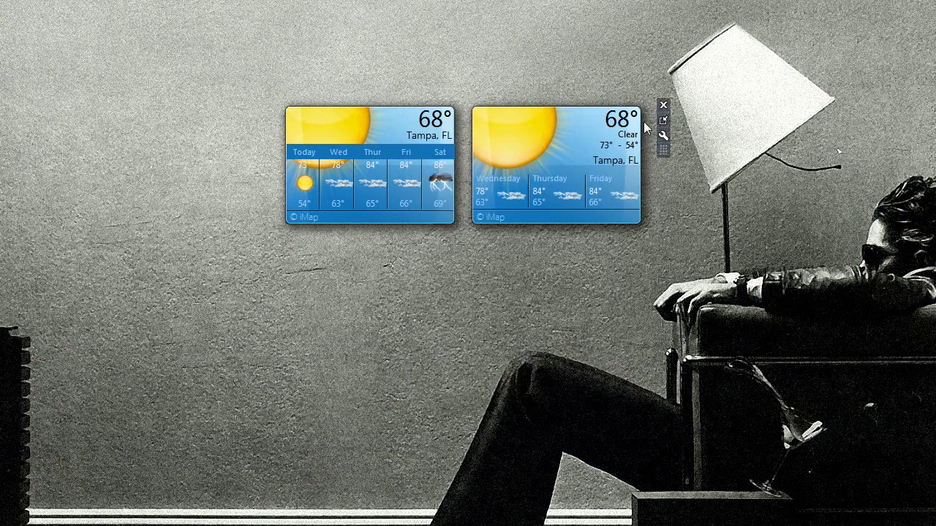
{"action": "left_click", "coordinate": [663, 105]}
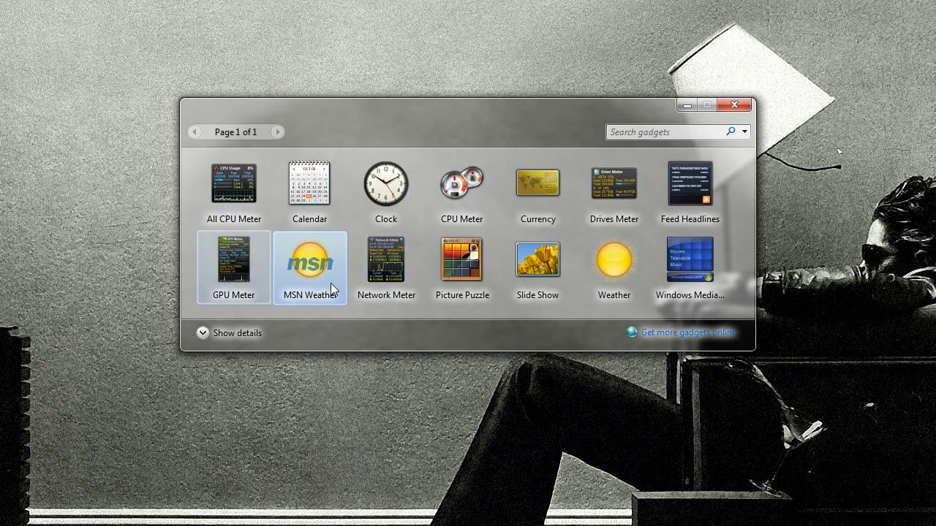
Place All CPU Meter, GPU Meter, Network Meter and Drives Meter in a desktop row, then close the gallery.
{"action": "left_click", "coordinate": [233, 196]}
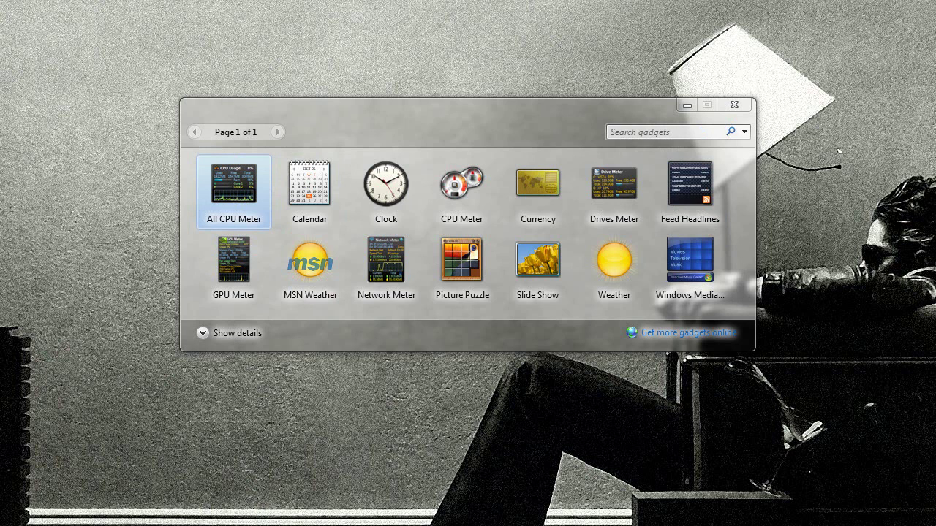
{"action": "left_click_drag", "start_coordinate": [234, 196], "coordinate": [112, 45]}
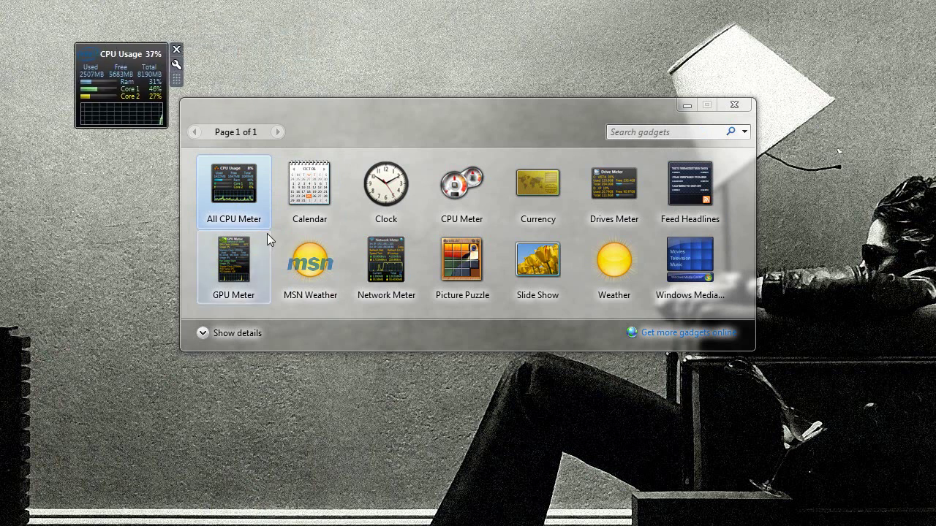
{"action": "left_click", "coordinate": [232, 264]}
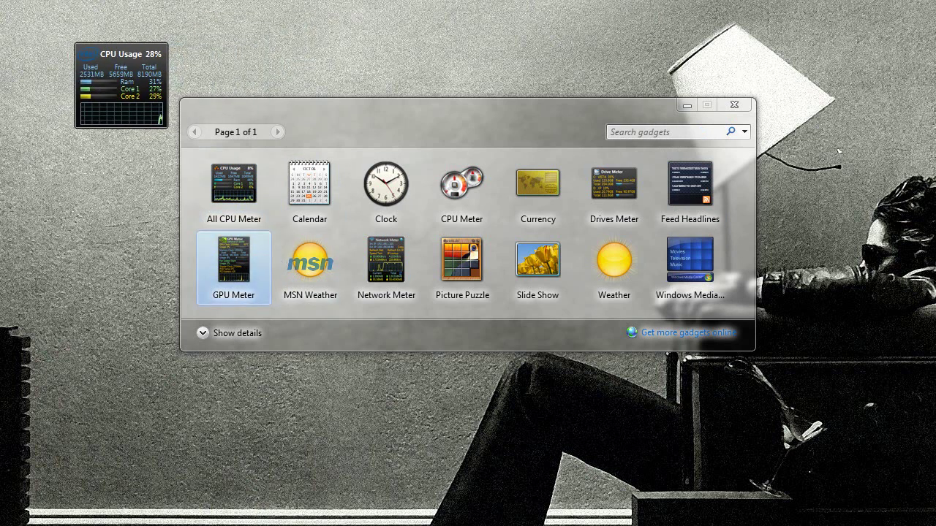
{"action": "left_click_drag", "start_coordinate": [231, 264], "coordinate": [228, 53]}
{"action": "left_click", "coordinate": [386, 256]}
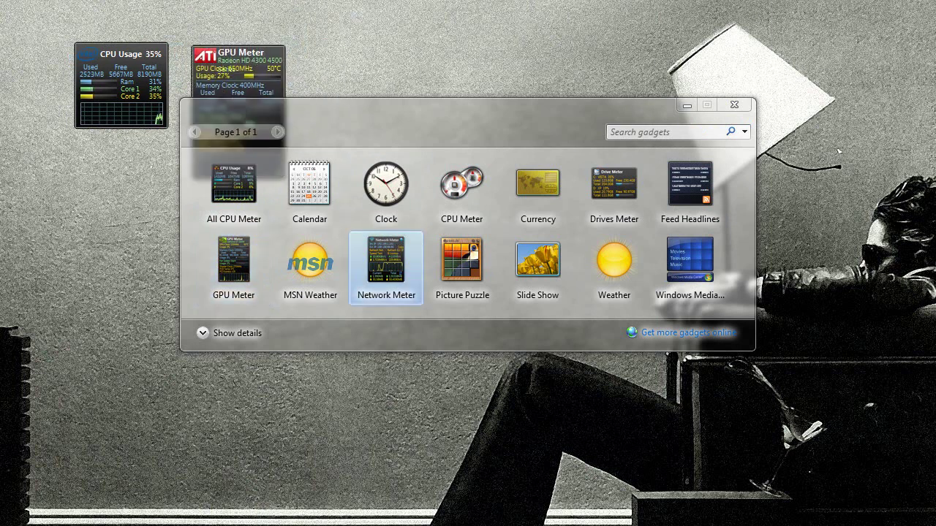
{"action": "left_click_drag", "start_coordinate": [386, 256], "coordinate": [362, 73]}
{"action": "left_click", "coordinate": [620, 194]}
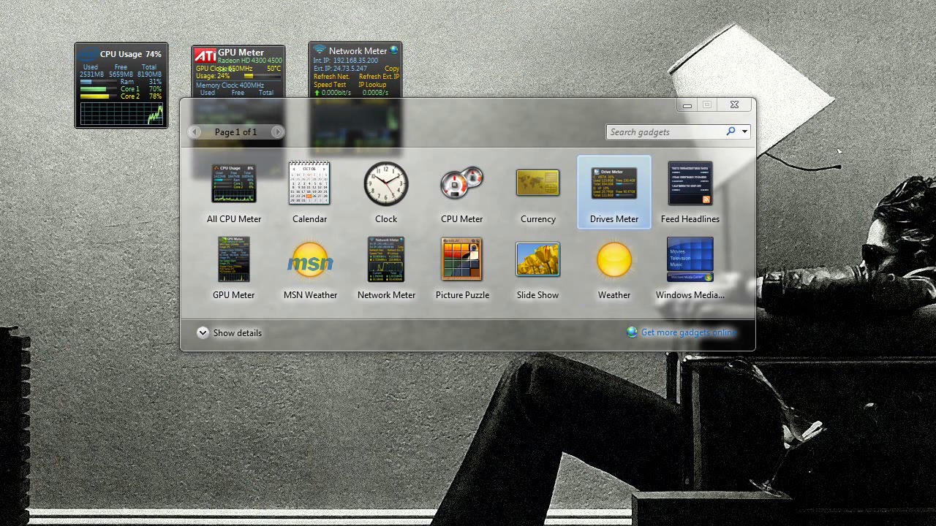
{"action": "left_click_drag", "start_coordinate": [841, 1], "coordinate": [468, 49]}
{"action": "left_click", "coordinate": [687, 105]}
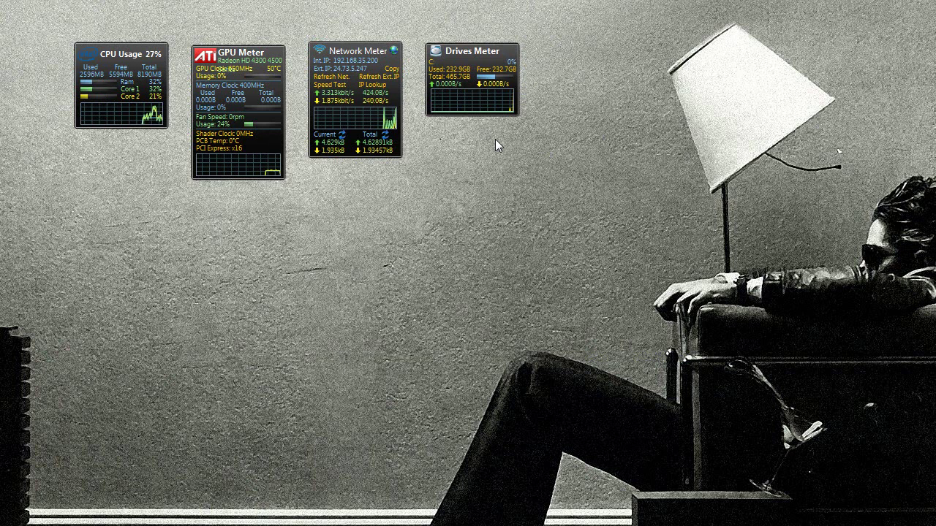
Open the CPU Usage gadget's settings and cancel without changes.
{"action": "mouse_move", "coordinate": [178, 65]}
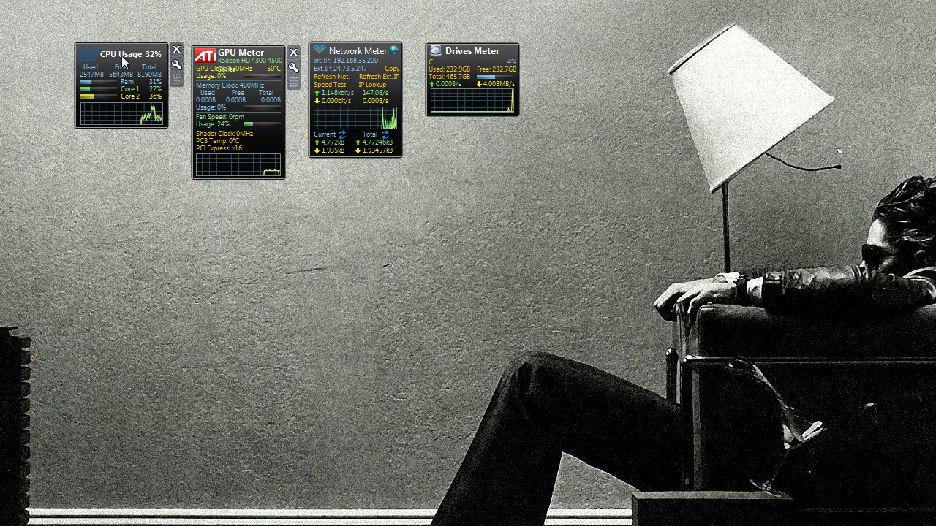
{"action": "left_click", "coordinate": [177, 64]}
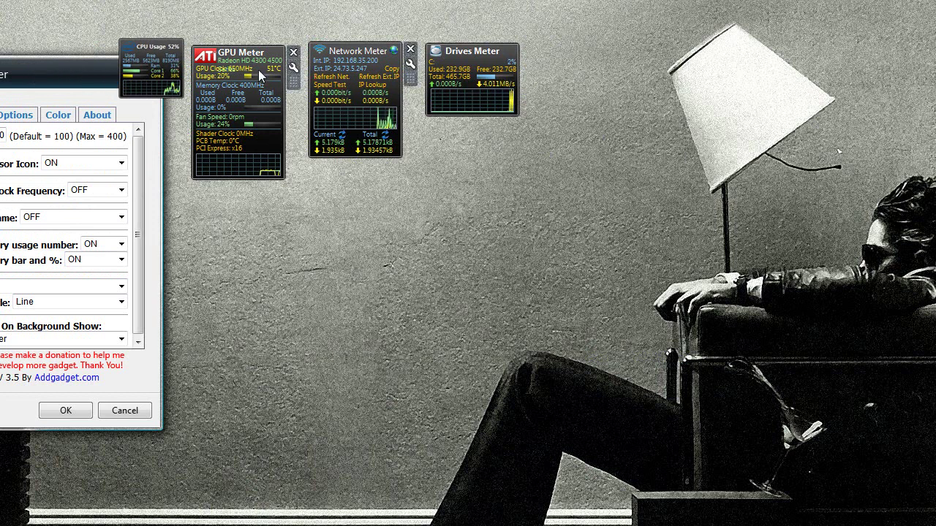
{"action": "left_click", "coordinate": [119, 414]}
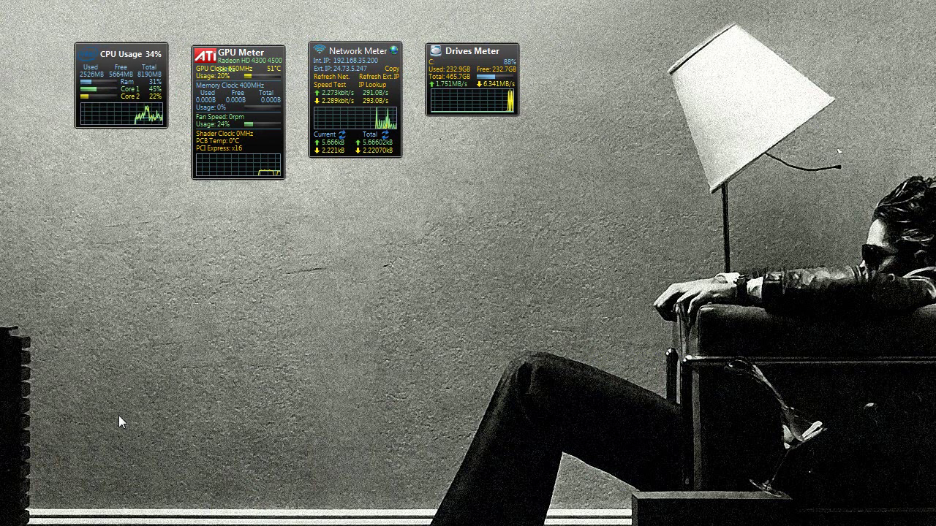
Browse the Network Meter's Color, Display, About and Options tabs, then close it unchanged.
{"action": "left_click", "coordinate": [410, 65]}
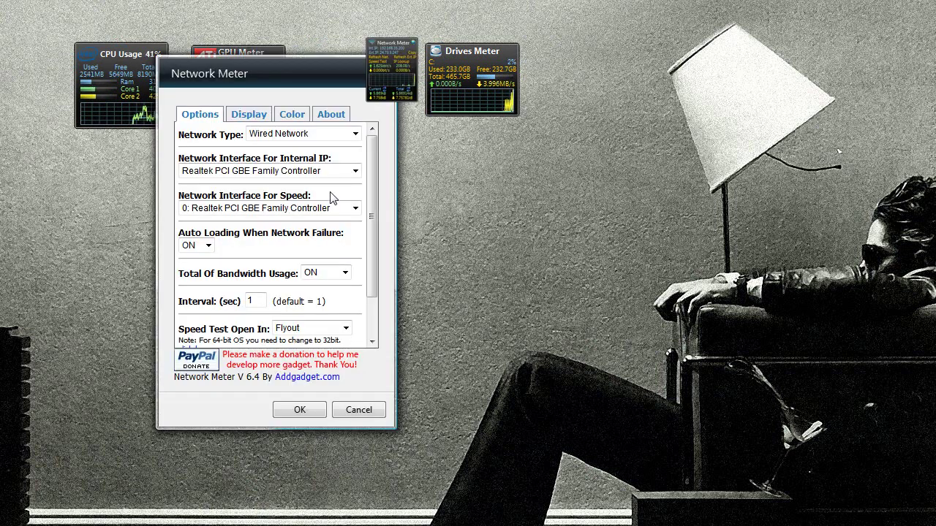
{"action": "left_click", "coordinate": [291, 117]}
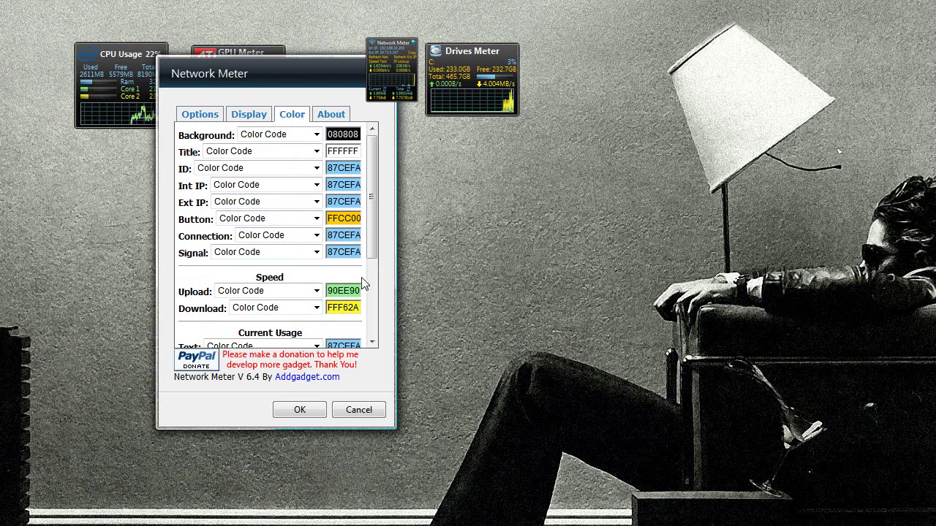
{"action": "mouse_move", "coordinate": [368, 243]}
{"action": "left_mouse_down"}
{"action": "mouse_move", "coordinate": [369, 324]}
{"action": "mouse_move", "coordinate": [369, 245]}
{"action": "left_mouse_up"}
{"action": "left_click", "coordinate": [251, 117]}
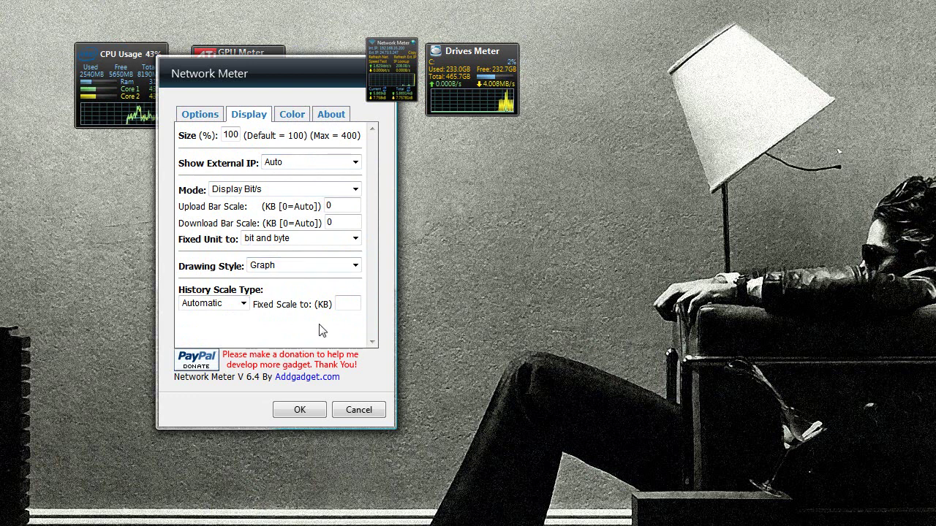
{"action": "left_click", "coordinate": [329, 116]}
{"action": "left_click", "coordinate": [201, 117]}
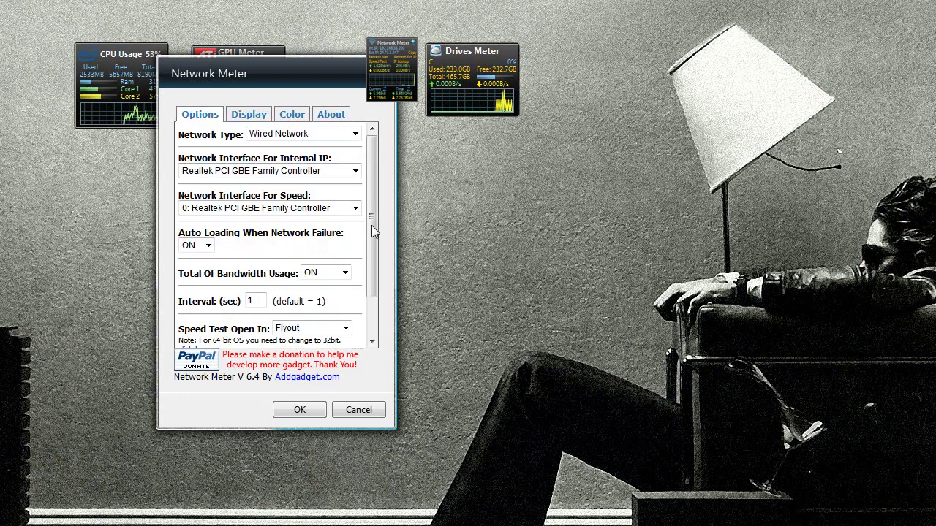
{"action": "mouse_move", "coordinate": [372, 228]}
{"action": "left_mouse_down"}
{"action": "mouse_move", "coordinate": [372, 261]}
{"action": "mouse_move", "coordinate": [365, 227]}
{"action": "left_mouse_up"}
{"action": "left_click", "coordinate": [356, 410]}
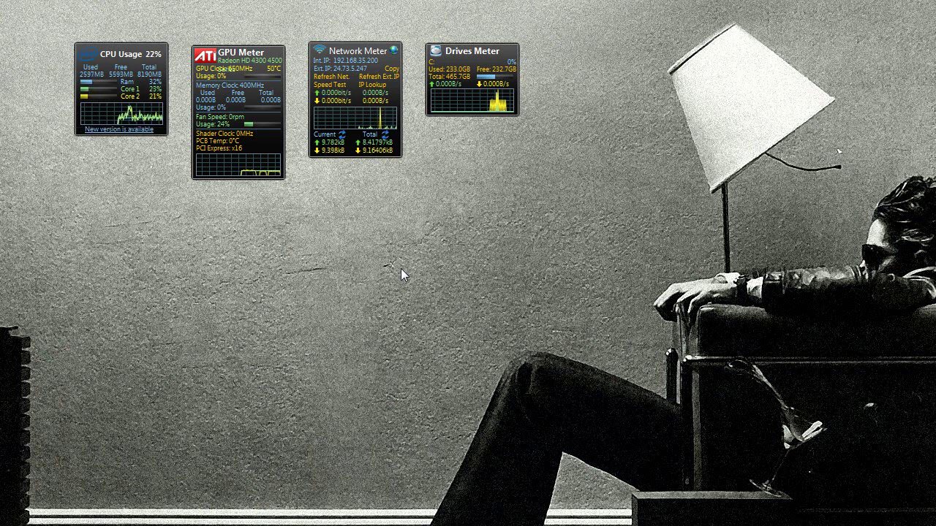
{"action": "mouse_move", "coordinate": [220, 56]}
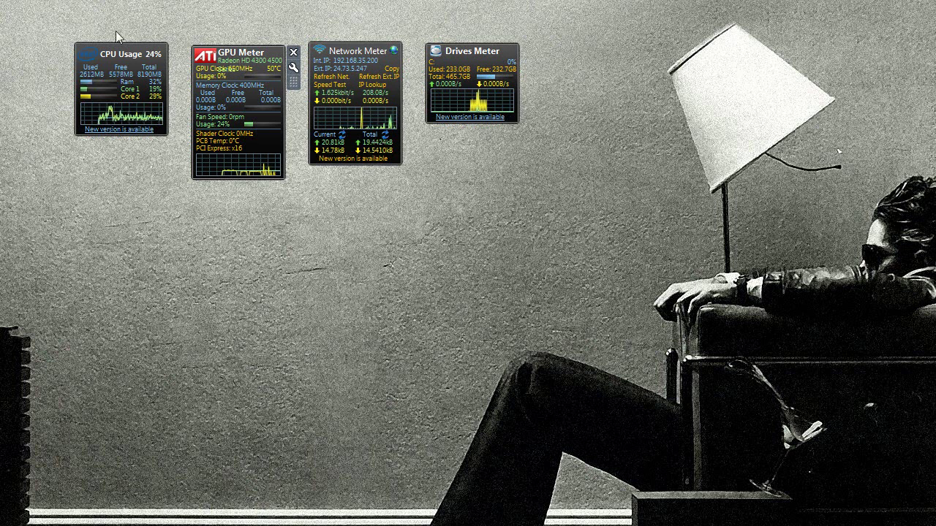
{"action": "mouse_move", "coordinate": [114, 54]}
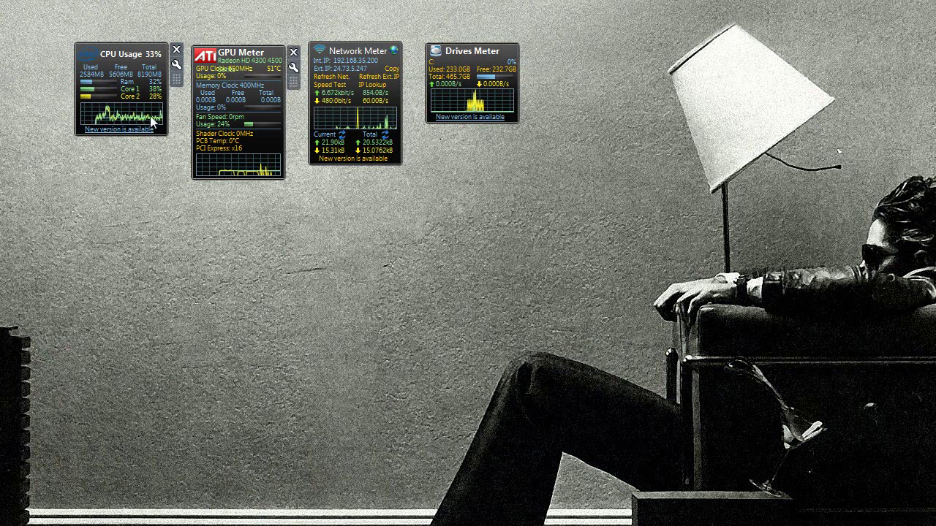
{"action": "mouse_move", "coordinate": [255, 76]}
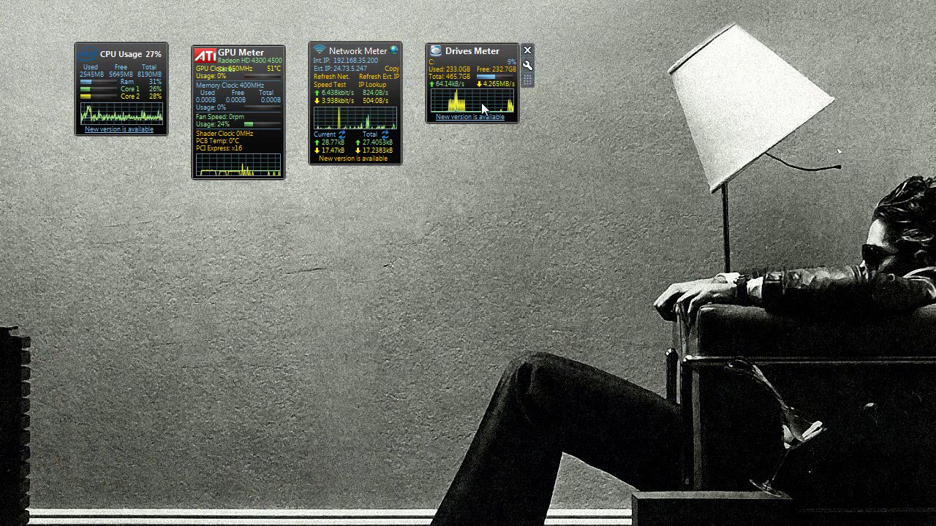
Browse the Drives Meter's Display, Color and About settings, then cancel.
{"action": "left_click", "coordinate": [527, 65]}
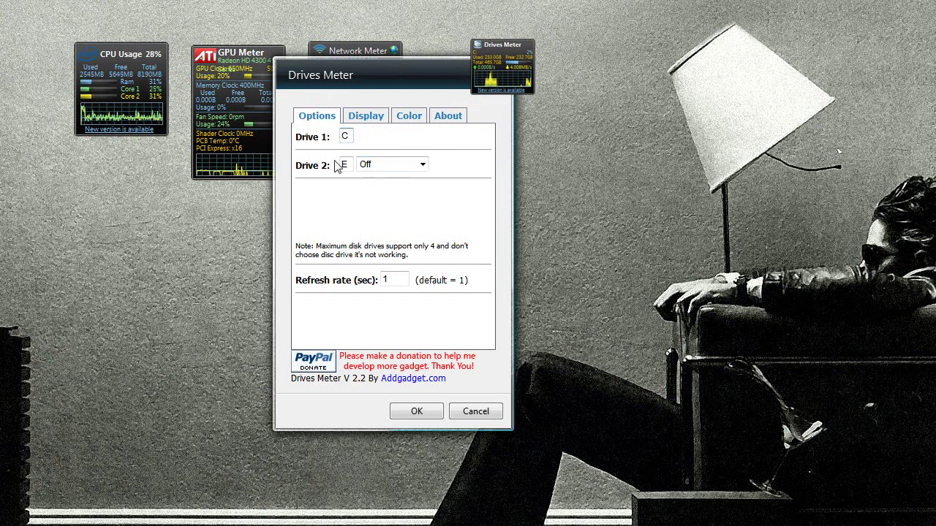
{"action": "left_click", "coordinate": [364, 118]}
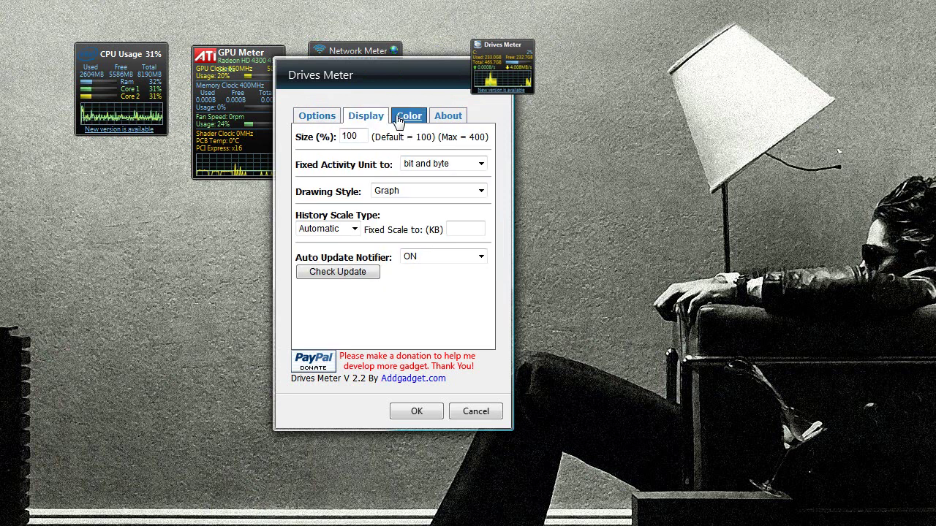
{"action": "left_click", "coordinate": [408, 118]}
{"action": "left_click", "coordinate": [453, 119]}
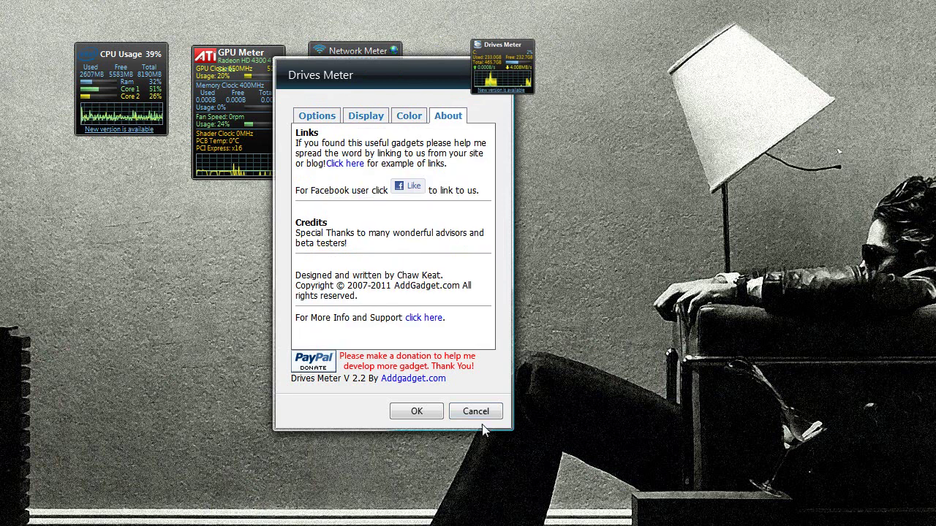
{"action": "left_click", "coordinate": [475, 411]}
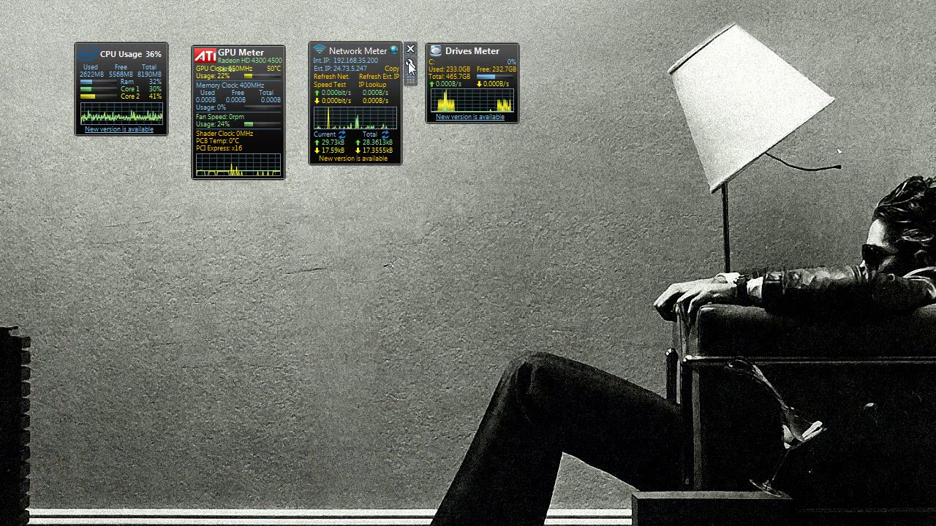
Set the Network Meter to Wired Network with the Realtek PCI GBE Family Controller for internal IP.
{"action": "left_click", "coordinate": [409, 66]}
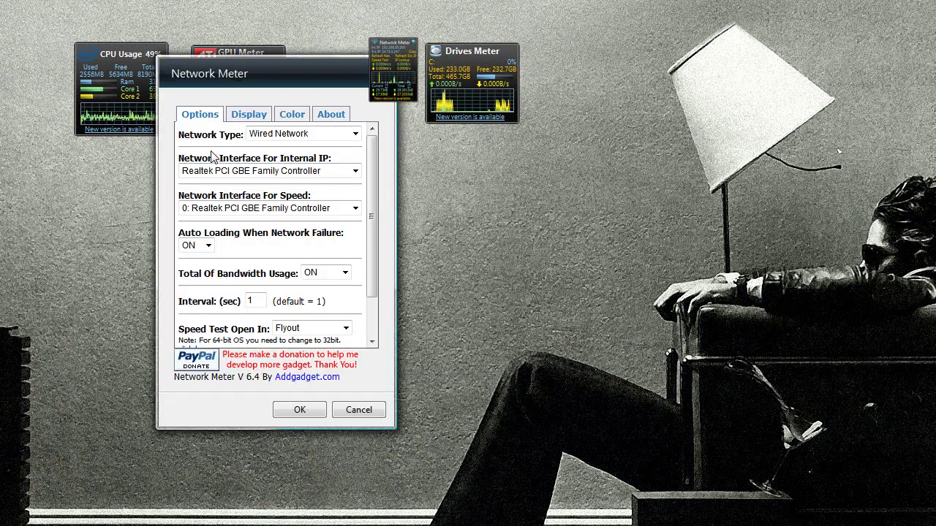
{"action": "left_click", "coordinate": [283, 136]}
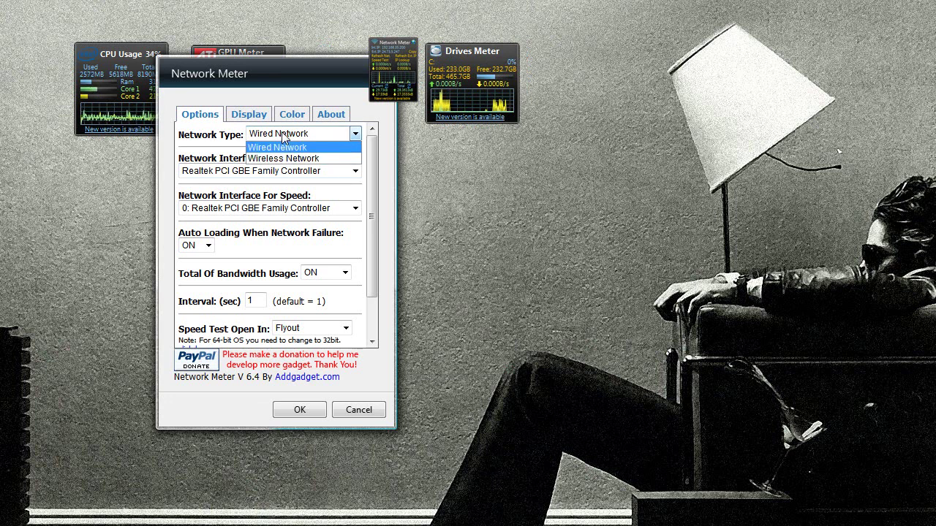
{"action": "left_click", "coordinate": [282, 134]}
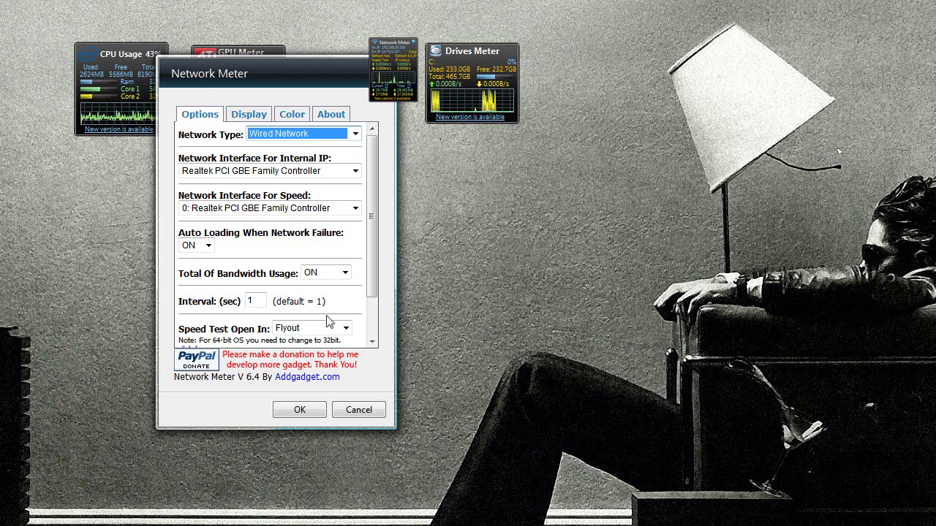
{"action": "left_click", "coordinate": [359, 410]}
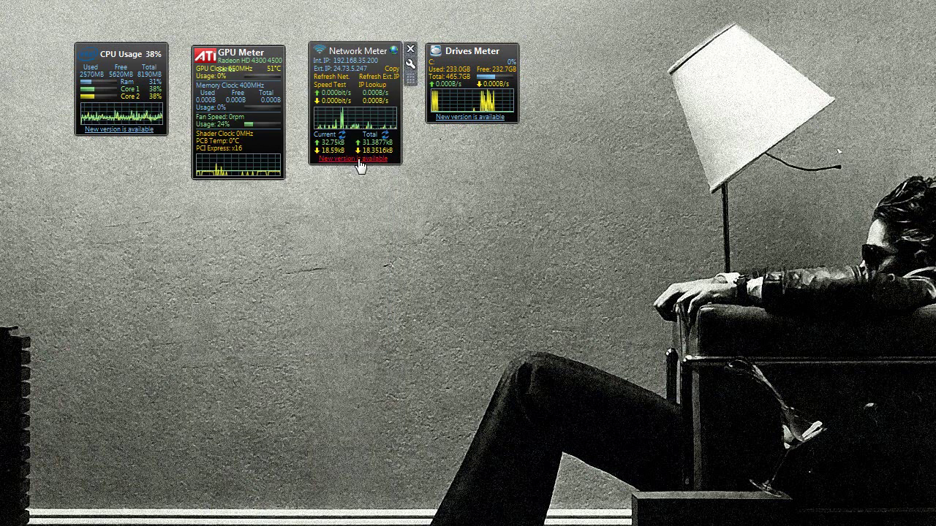
{"action": "left_click", "coordinate": [352, 161]}
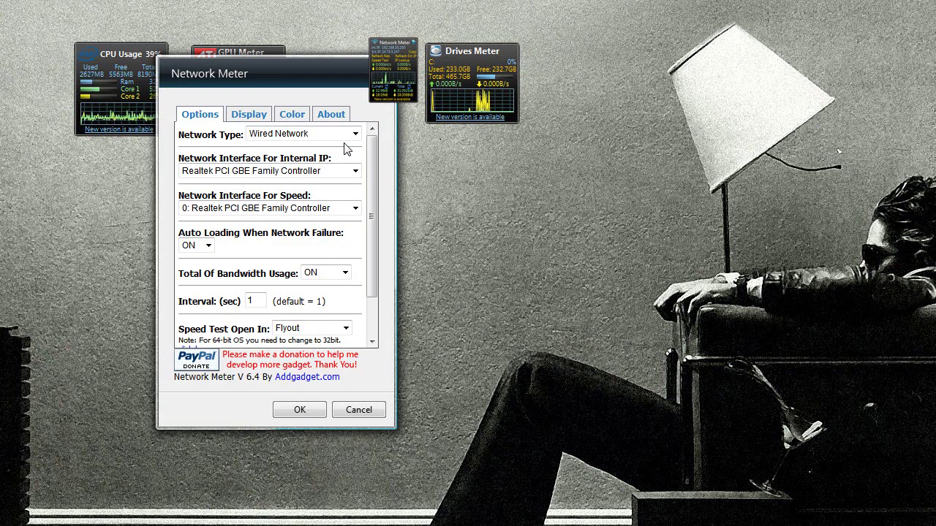
{"action": "left_click", "coordinate": [311, 173]}
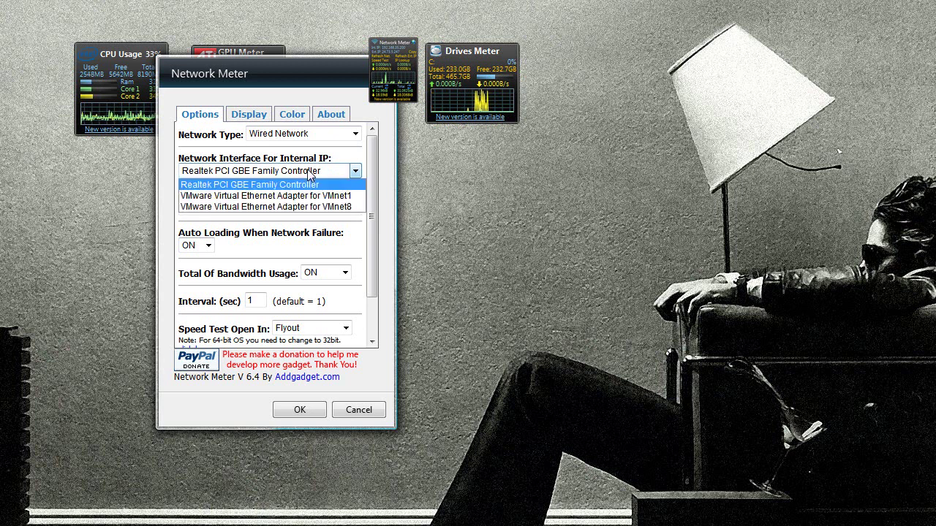
{"action": "left_click", "coordinate": [301, 184]}
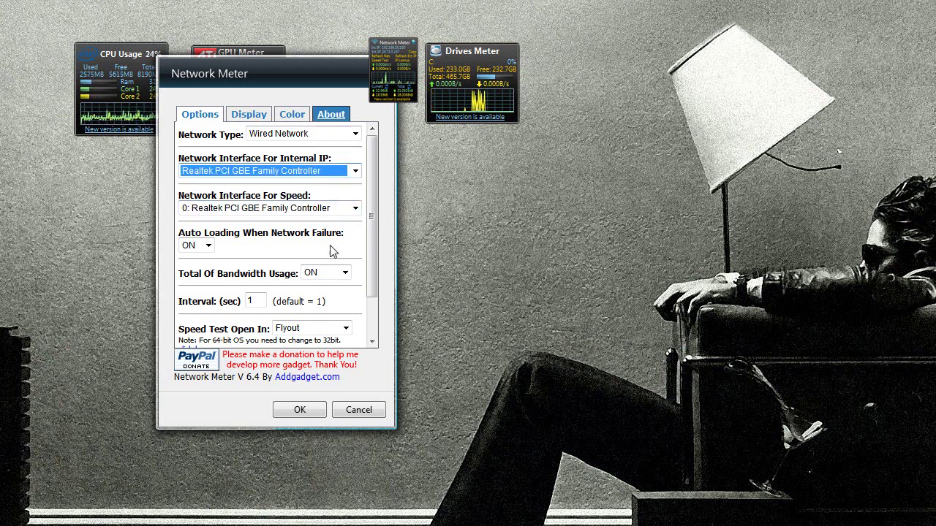
{"action": "left_click", "coordinate": [358, 410]}
Review the GPU Meter settings, keeping adapter 0 (Radeon HD 4300/4500) and Celsius, then cancel.
{"action": "mouse_move", "coordinate": [237, 72]}
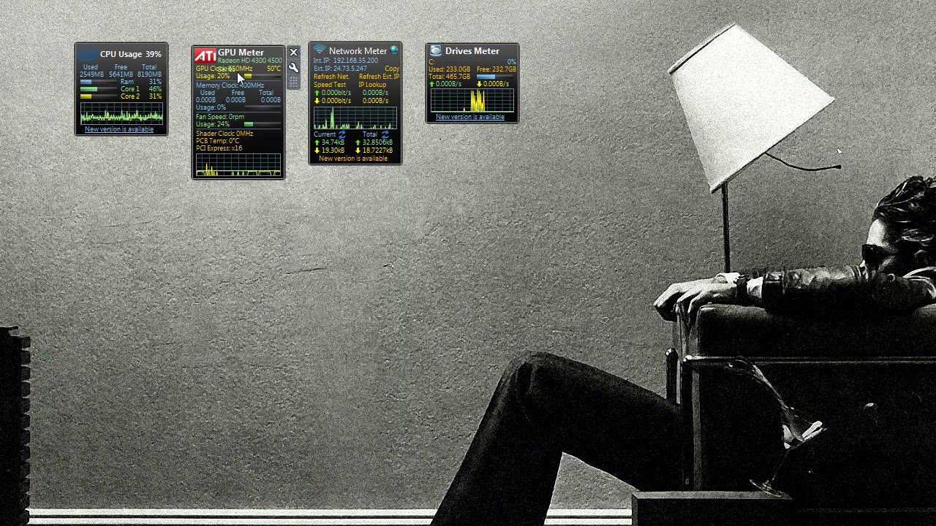
{"action": "left_click", "coordinate": [293, 68]}
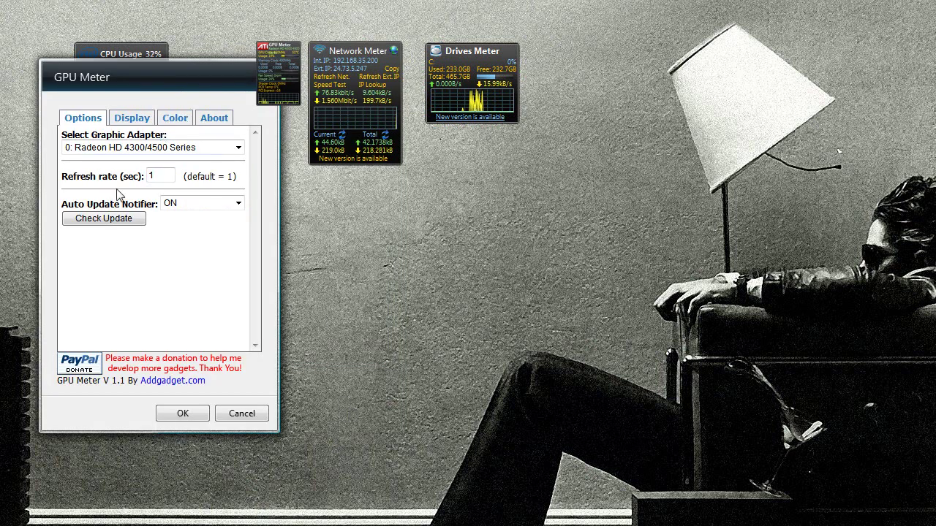
{"action": "left_click", "coordinate": [128, 149]}
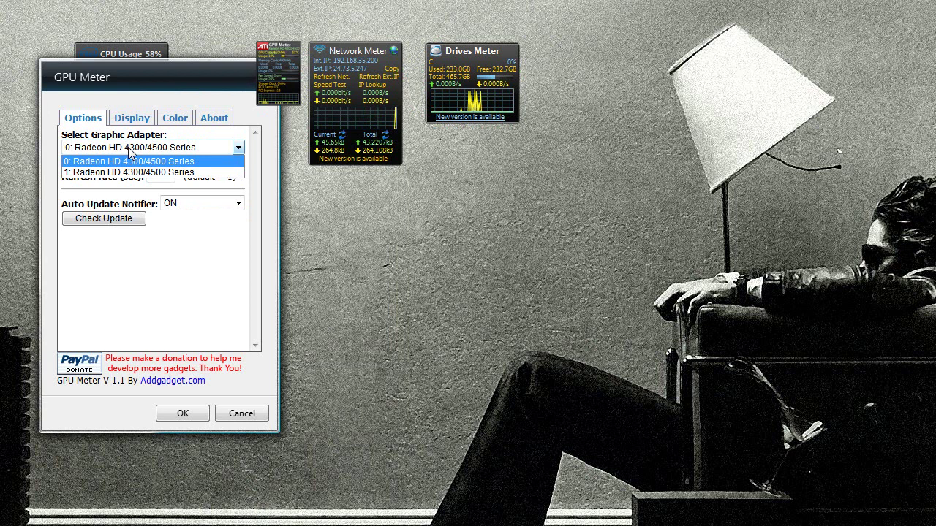
{"action": "left_click", "coordinate": [125, 162]}
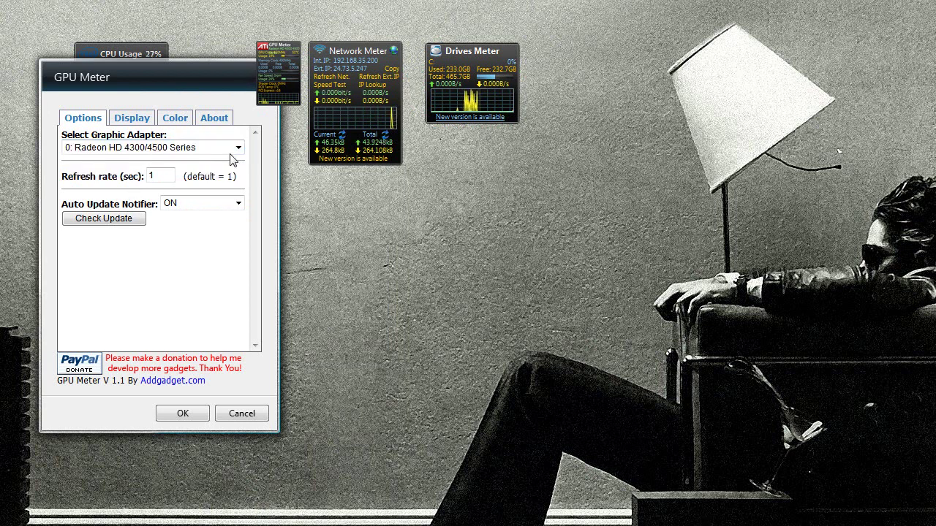
{"action": "left_click", "coordinate": [134, 119]}
{"action": "left_click", "coordinate": [175, 118]}
{"action": "left_click", "coordinate": [133, 118]}
{"action": "left_click", "coordinate": [207, 167]}
{"action": "left_click", "coordinate": [206, 179]}
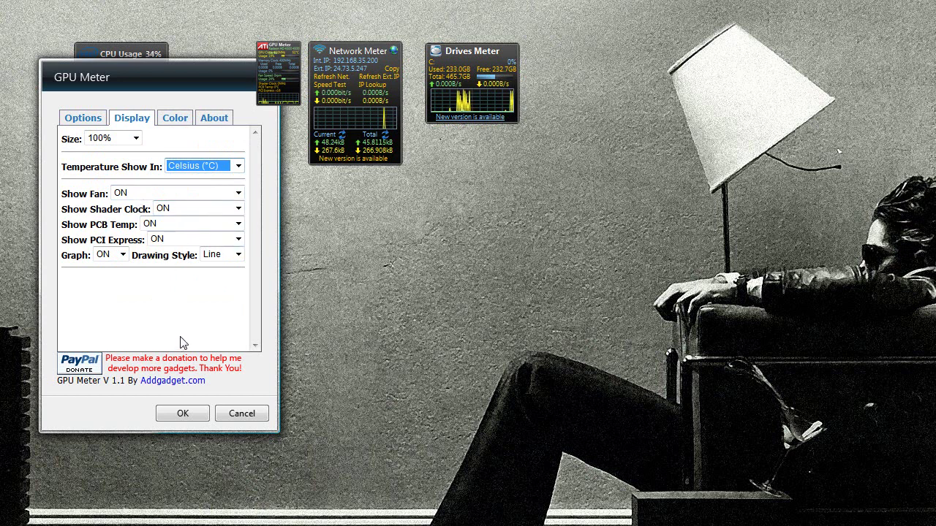
{"action": "left_click", "coordinate": [246, 413]}
Cancel the CPU Usage settings and drag the gadget over the Network Meter.
{"action": "mouse_move", "coordinate": [136, 62]}
{"action": "left_click", "coordinate": [176, 64]}
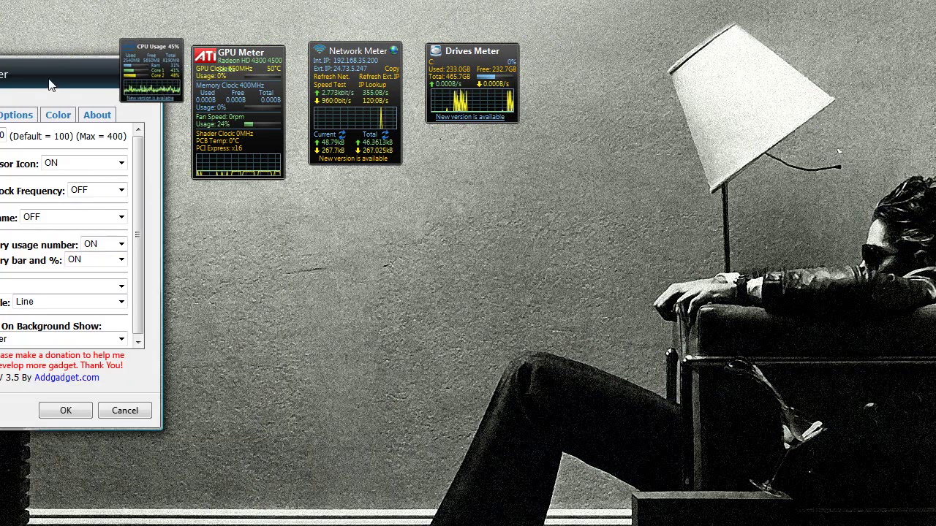
{"action": "left_click", "coordinate": [125, 410]}
{"action": "mouse_move", "coordinate": [162, 69]}
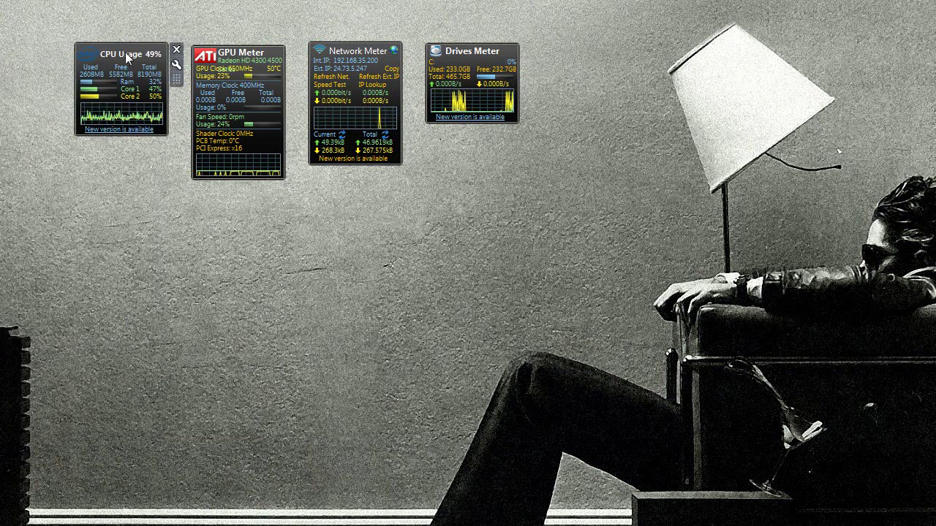
{"action": "left_click_drag", "start_coordinate": [161, 69], "coordinate": [337, 95]}
Review All CPU Meter display options: Auto Processor Icon ON, Processor Name OFF, Line style, Task manager.
{"action": "left_click", "coordinate": [349, 93]}
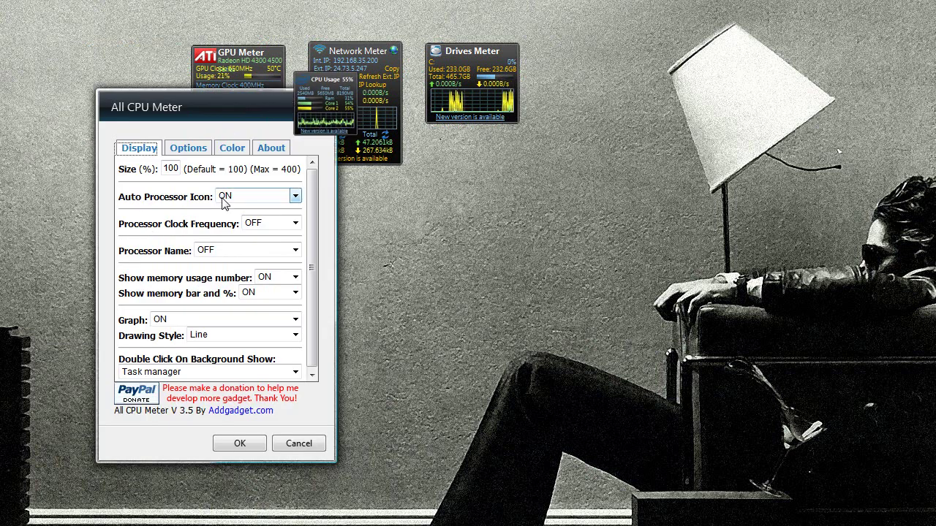
{"action": "left_click", "coordinate": [257, 197]}
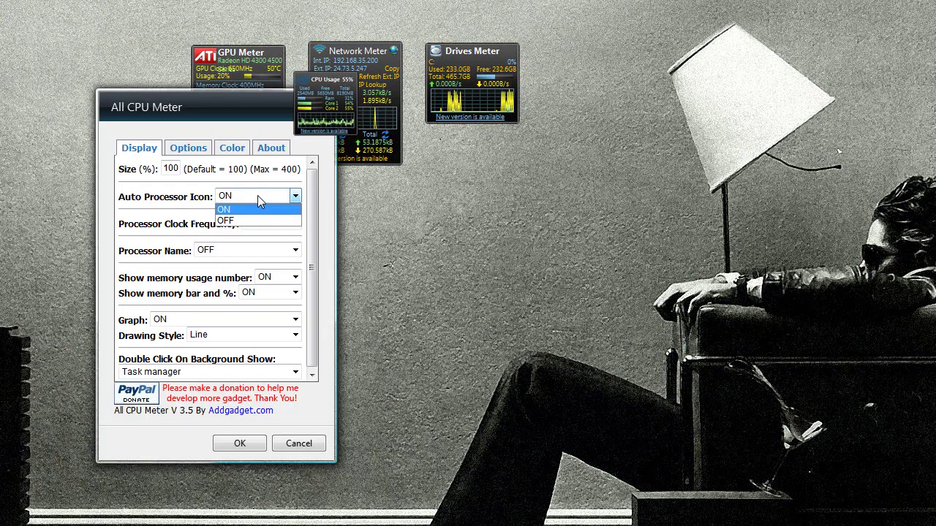
{"action": "left_click", "coordinate": [257, 205]}
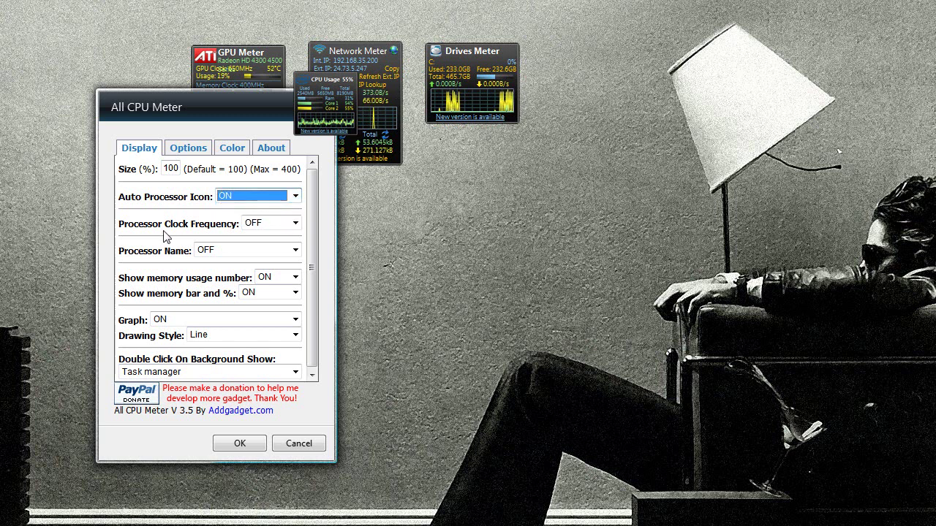
{"action": "left_click", "coordinate": [261, 250]}
{"action": "left_click", "coordinate": [294, 251]}
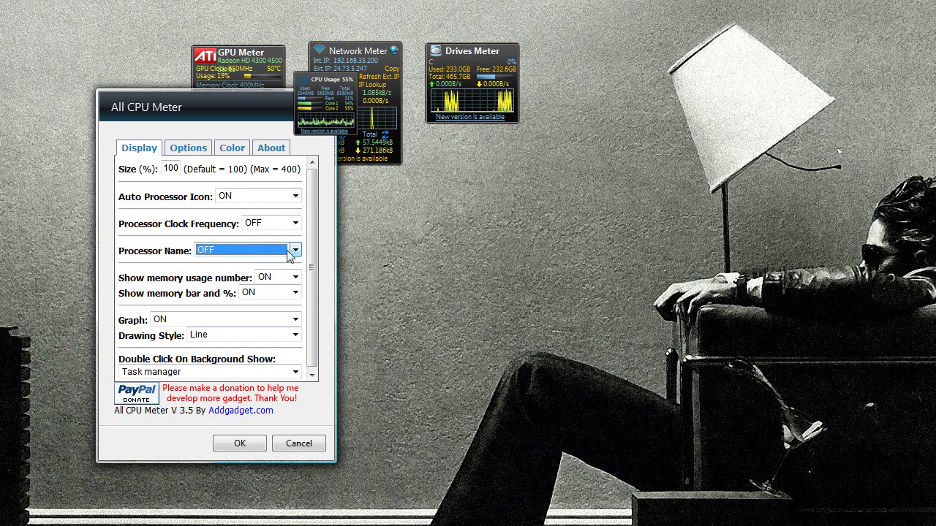
{"action": "left_click", "coordinate": [310, 276]}
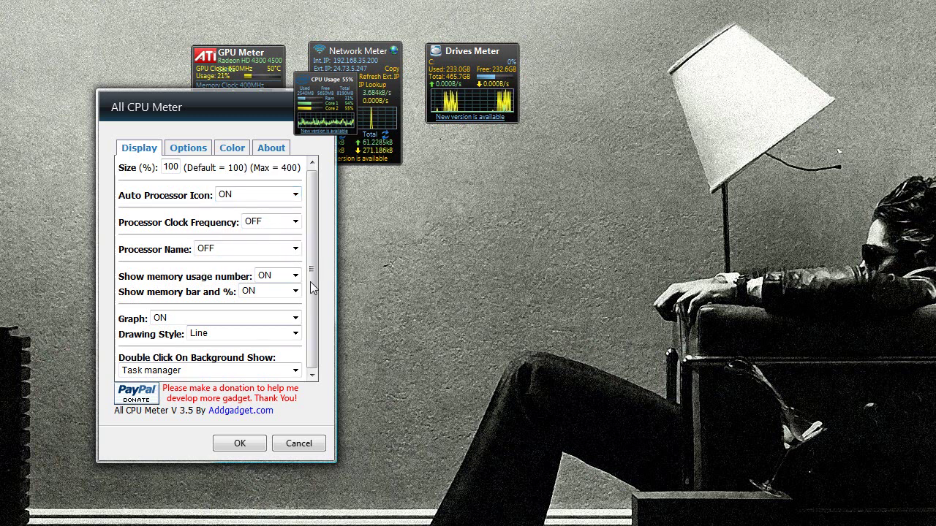
{"action": "left_click", "coordinate": [223, 340]}
{"action": "left_click", "coordinate": [224, 340]}
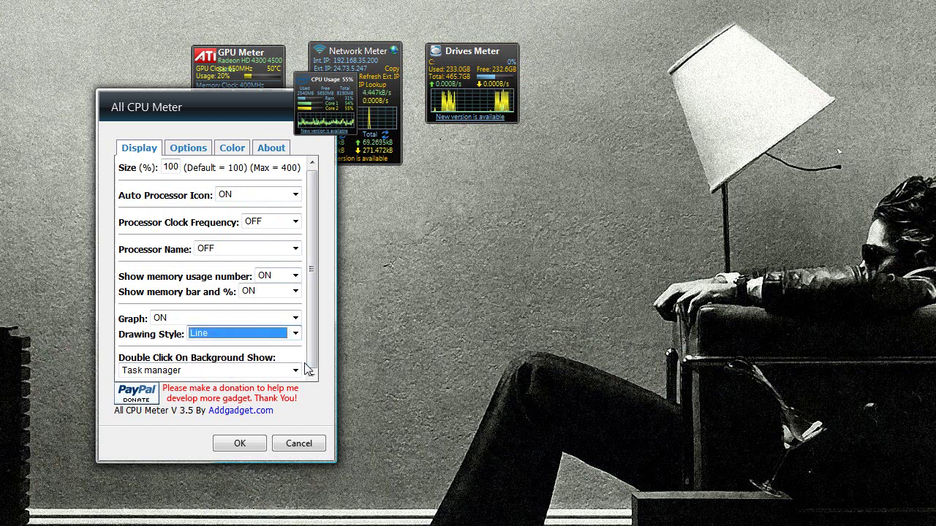
{"action": "left_click", "coordinate": [215, 371]}
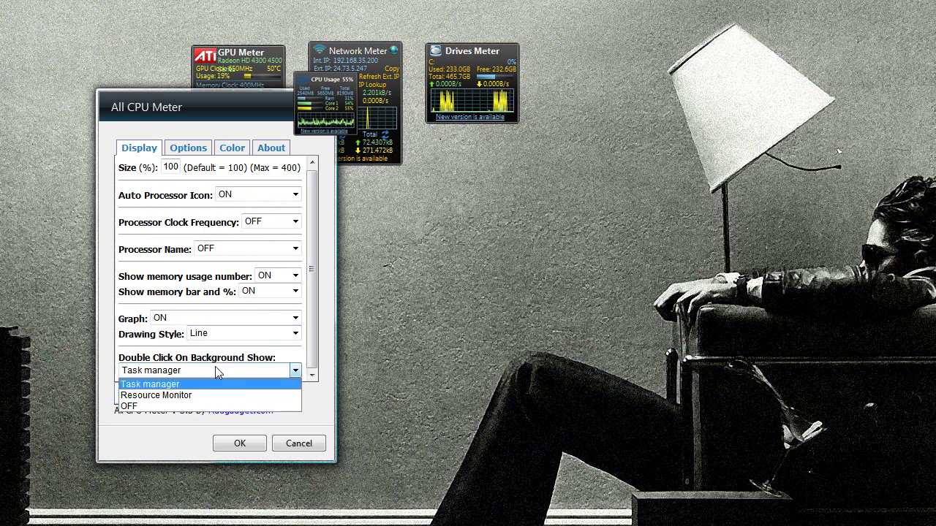
{"action": "left_click", "coordinate": [215, 370]}
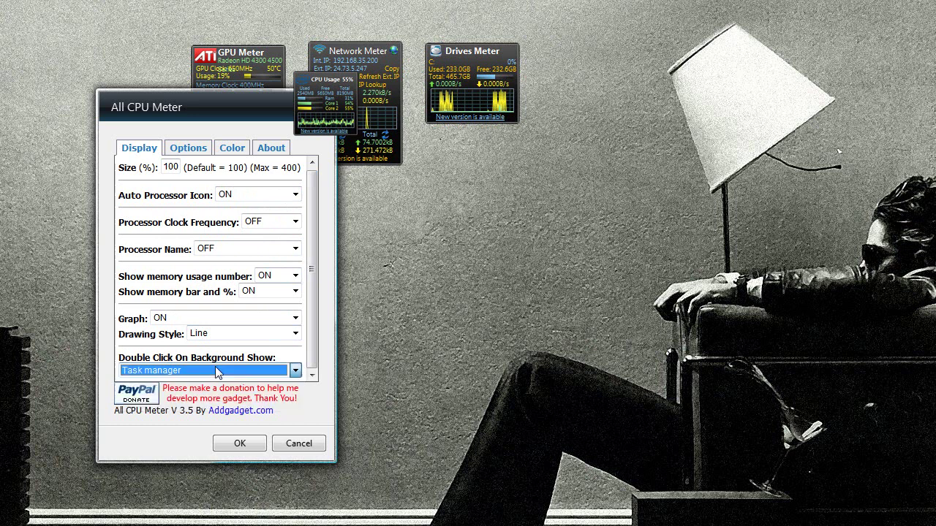
Check core temperatures OFF, Color and About tabs, cancel, and return CPU Usage left of GPU Meter.
{"action": "left_click", "coordinate": [187, 149]}
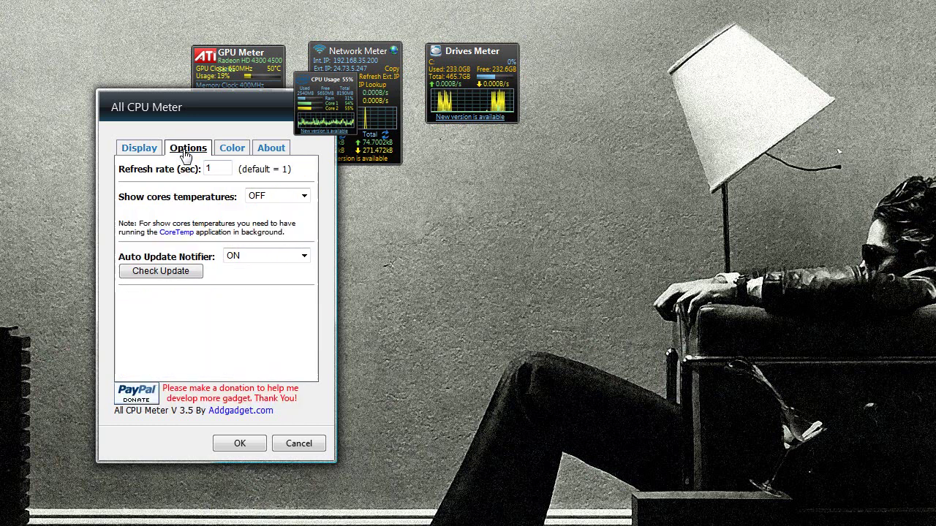
{"action": "left_click", "coordinate": [274, 204]}
{"action": "left_click", "coordinate": [276, 204]}
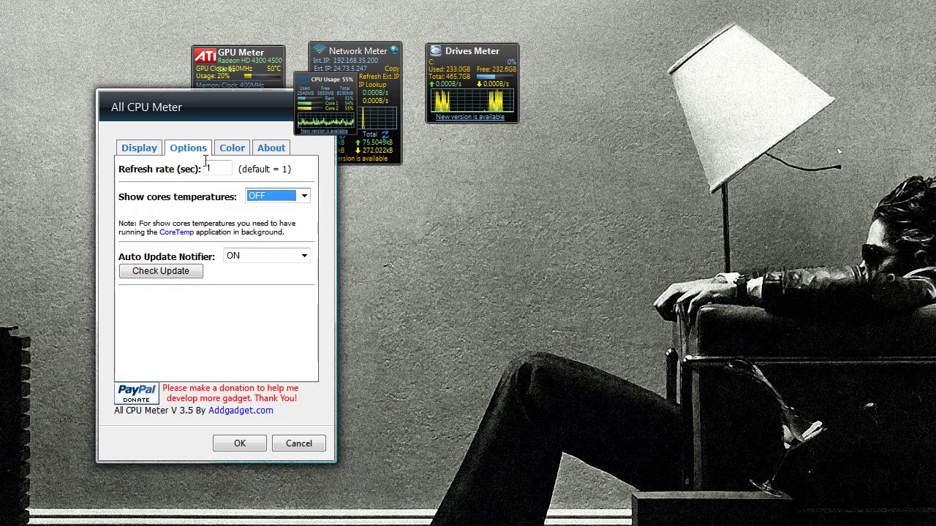
{"action": "left_click", "coordinate": [231, 147]}
{"action": "left_click", "coordinate": [269, 148]}
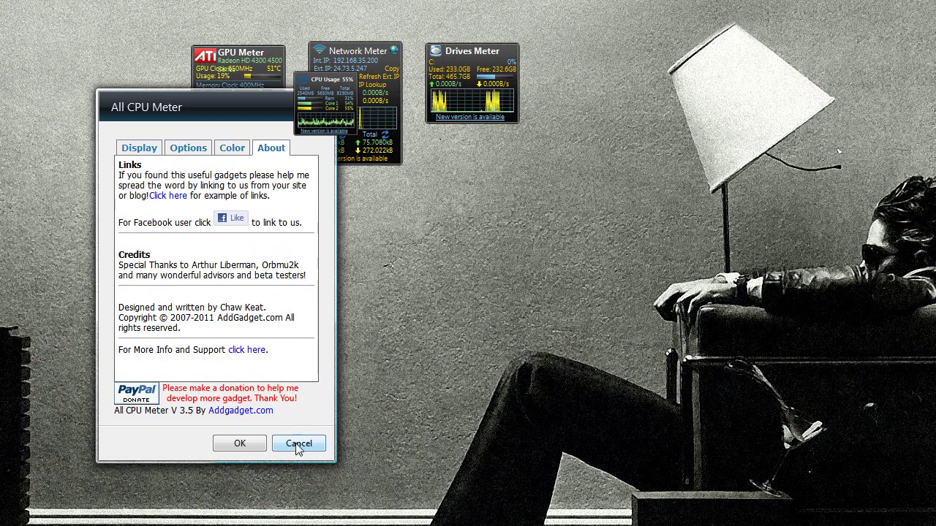
{"action": "left_click", "coordinate": [299, 446]}
{"action": "left_click_drag", "start_coordinate": [301, 89], "coordinate": [144, 57]}
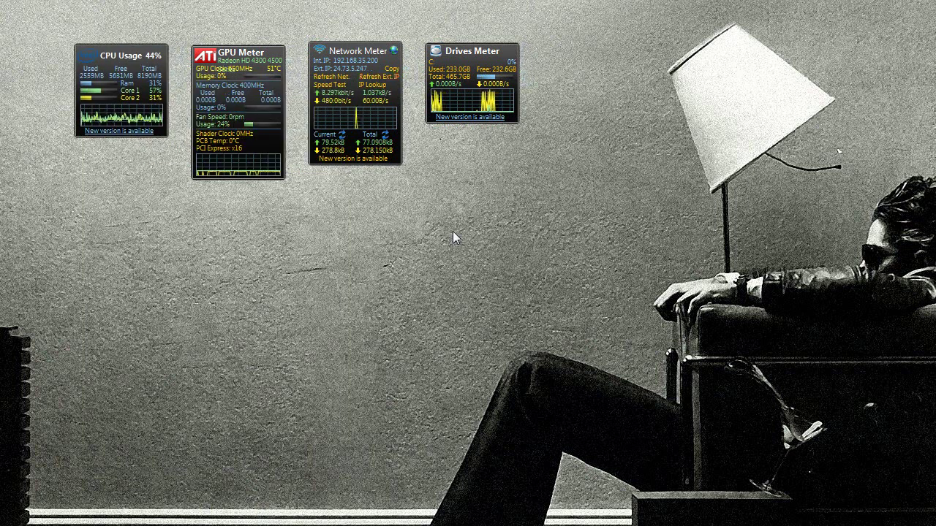
Remove the Drives and Network Meter gadgets, then briefly add, reposition and remove a CPU Meter gadget.
{"action": "left_click", "coordinate": [528, 51]}
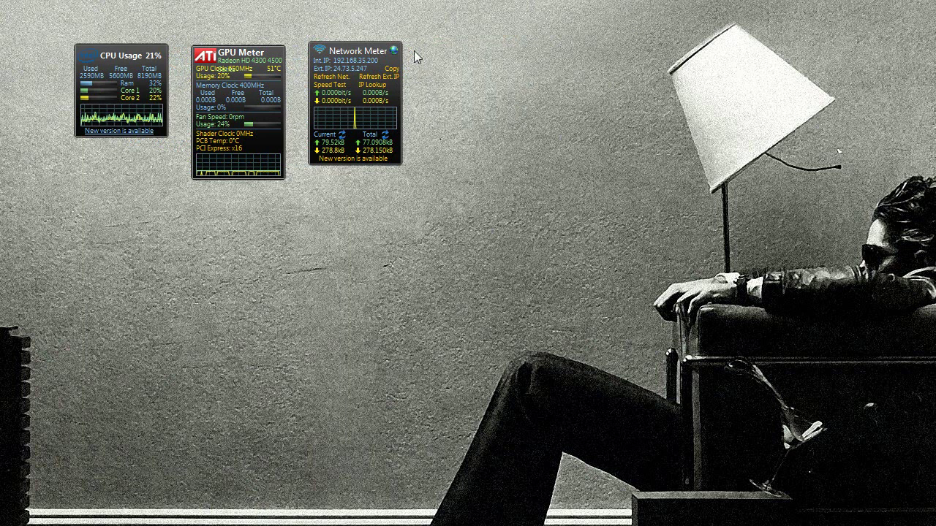
{"action": "left_click", "coordinate": [411, 49]}
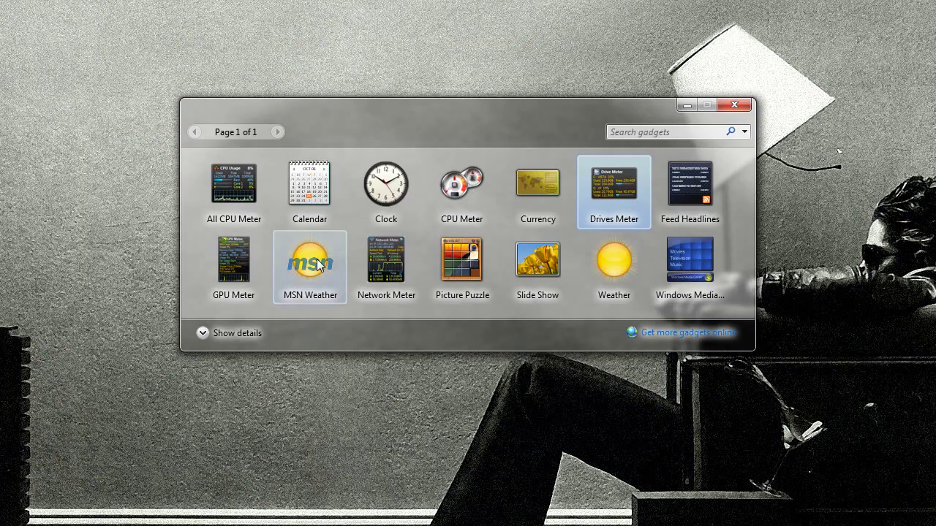
{"action": "double_click", "coordinate": [465, 187]}
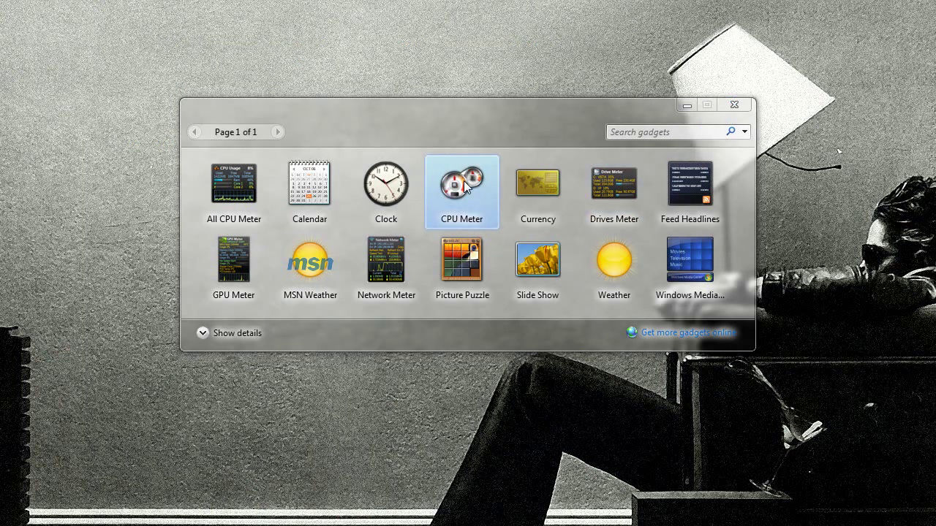
{"action": "left_click_drag", "start_coordinate": [903, 11], "coordinate": [492, 58]}
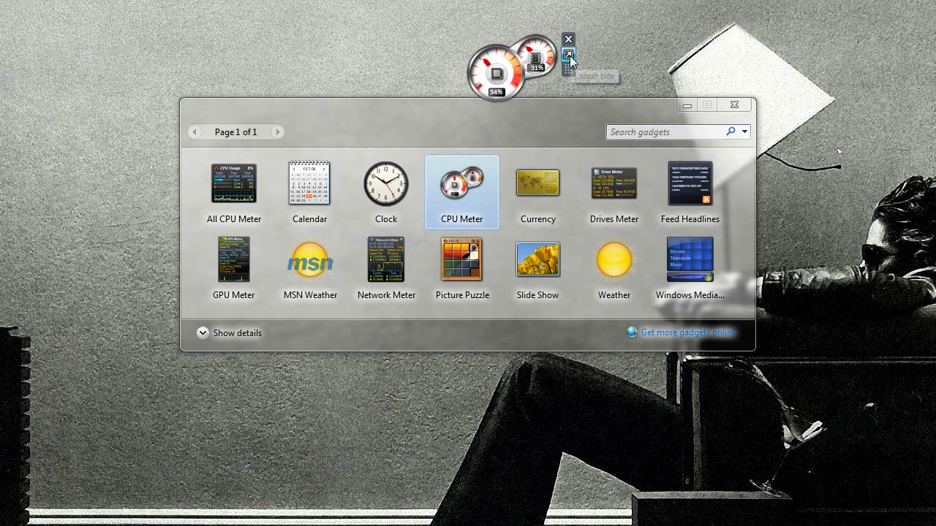
{"action": "right_click", "coordinate": [508, 69]}
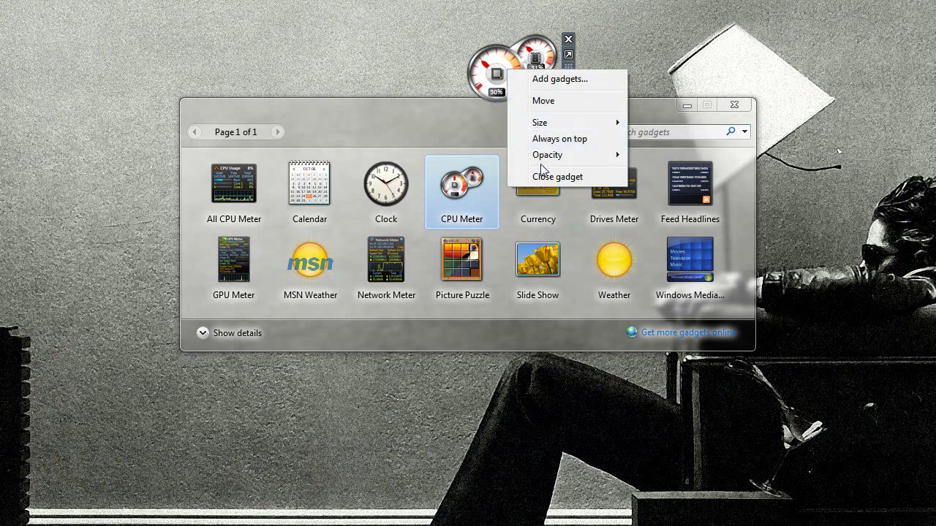
{"action": "mouse_move", "coordinate": [545, 157]}
{"action": "left_click", "coordinate": [487, 68]}
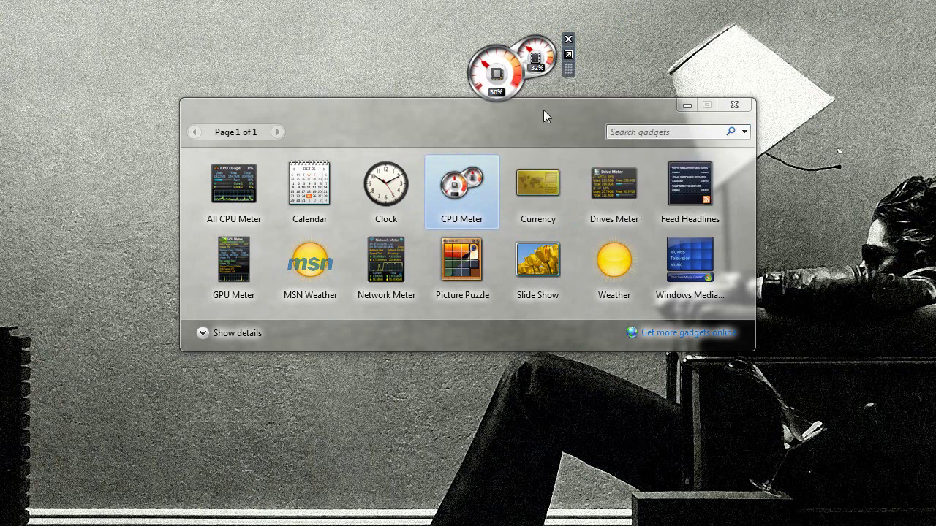
{"action": "left_click", "coordinate": [568, 40]}
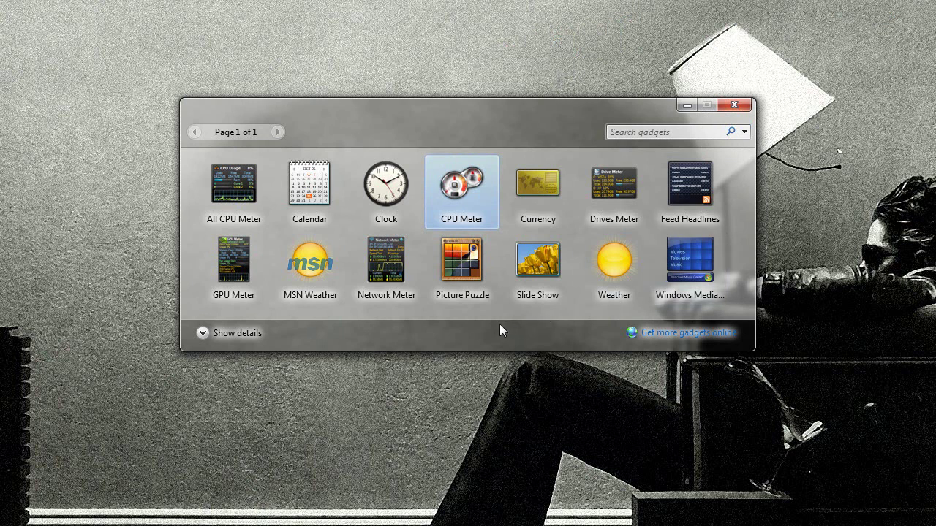
Add the Calendar gadget from the gallery and drag it onto the desktop beside the gallery.
{"action": "left_click", "coordinate": [310, 187]}
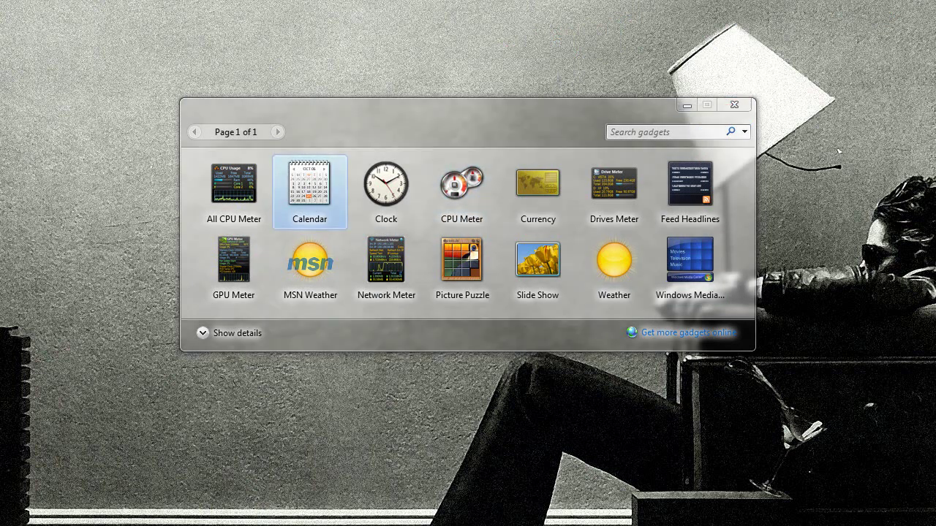
{"action": "key", "text": "Return"}
{"action": "left_click_drag", "start_coordinate": [874, 15], "coordinate": [350, 88]}
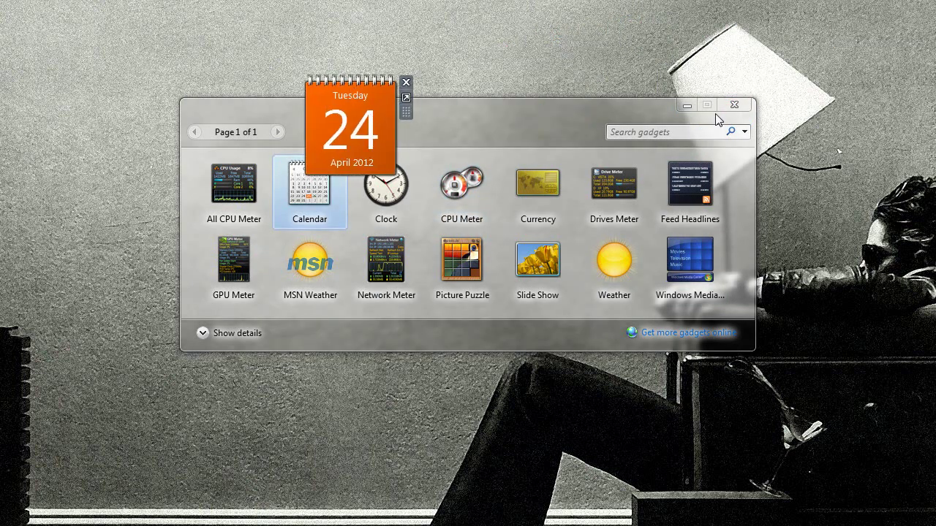